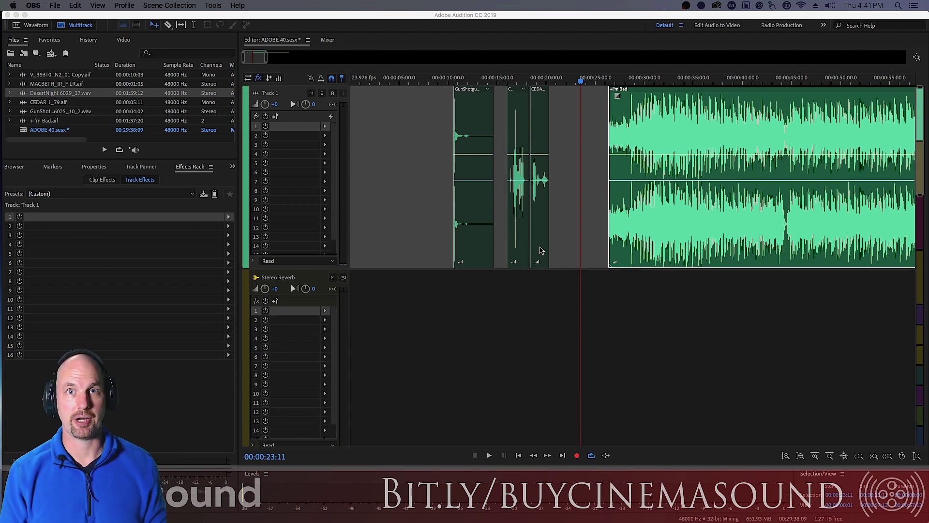
Step: Play back the gunshot clip on Track 1 from just before its start, at about 00:00:10:03
{"action": "left_click", "coordinate": [424, 154]}
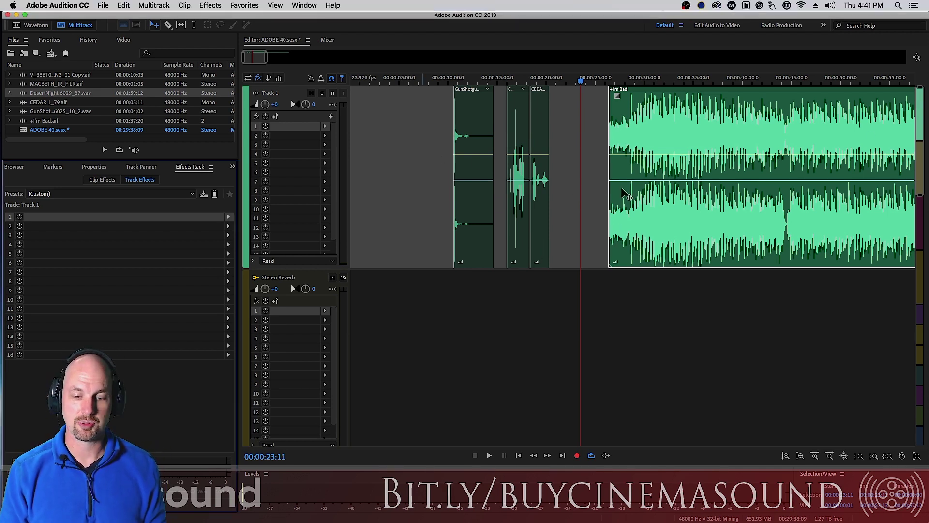
{"action": "left_click_drag", "start_coordinate": [394, 176], "coordinate": [525, 193]}
{"action": "left_click", "coordinate": [401, 161]}
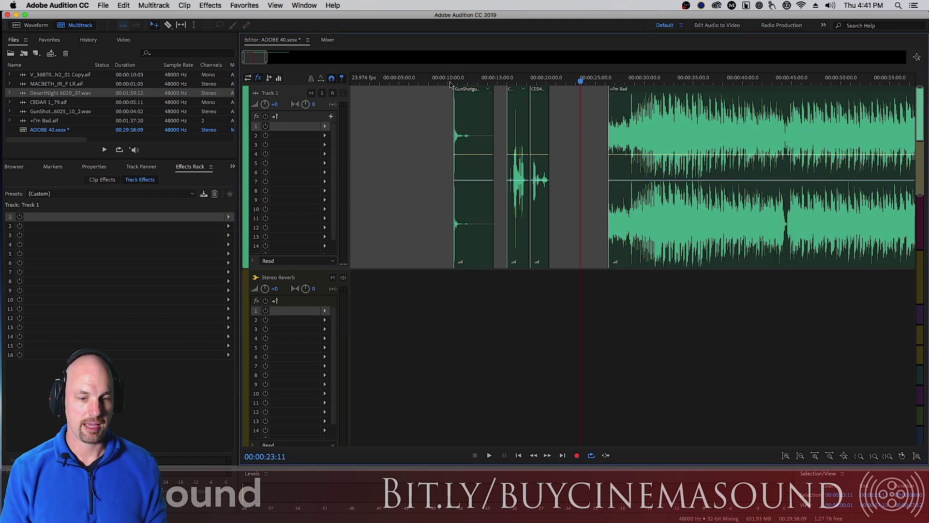
{"action": "left_click", "coordinate": [451, 81]}
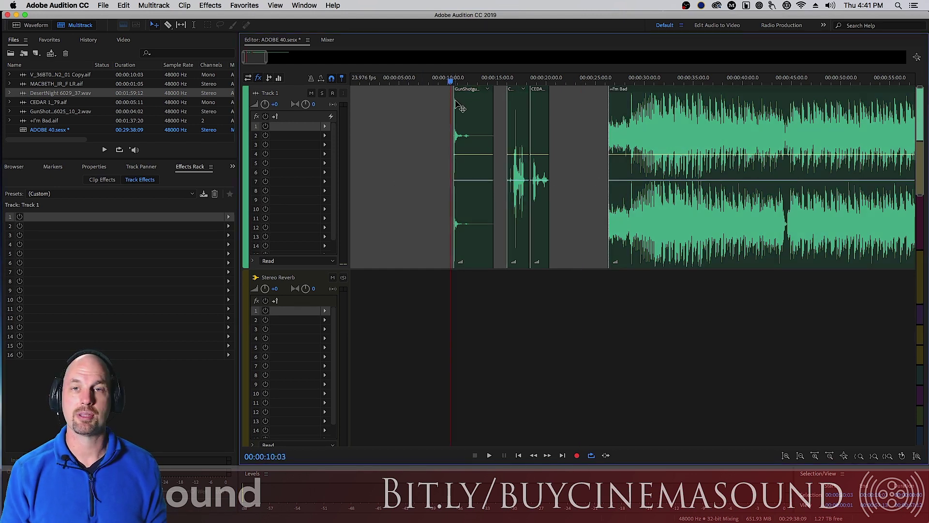
{"action": "key", "text": "space"}
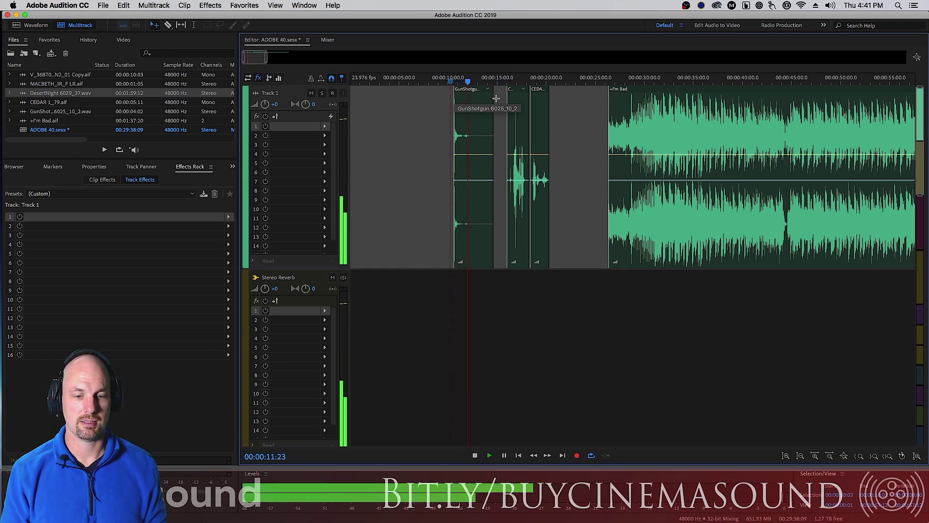
{"action": "key", "text": "space"}
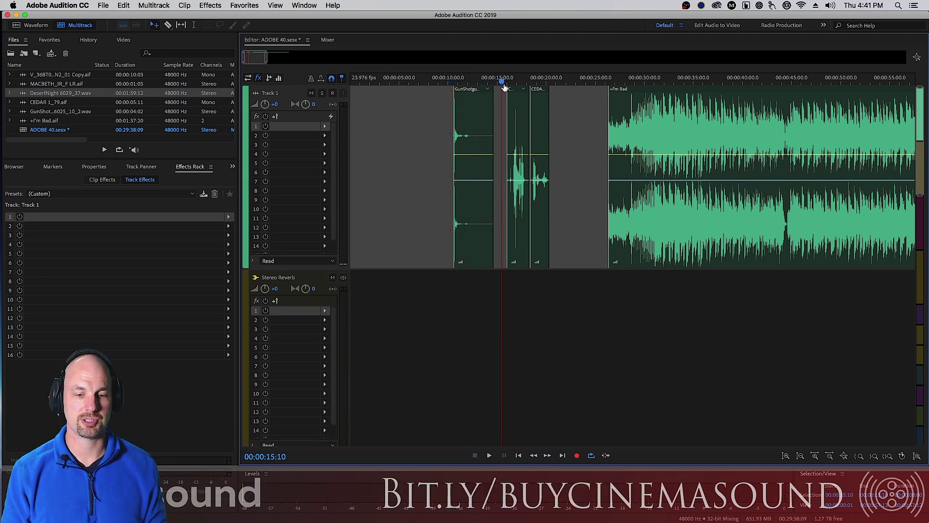
Step: Play back the two CEDAR 1_79 dialogue clips and the +I'm Bad music clip from about 00:00:31:08
{"action": "key", "text": "space"}
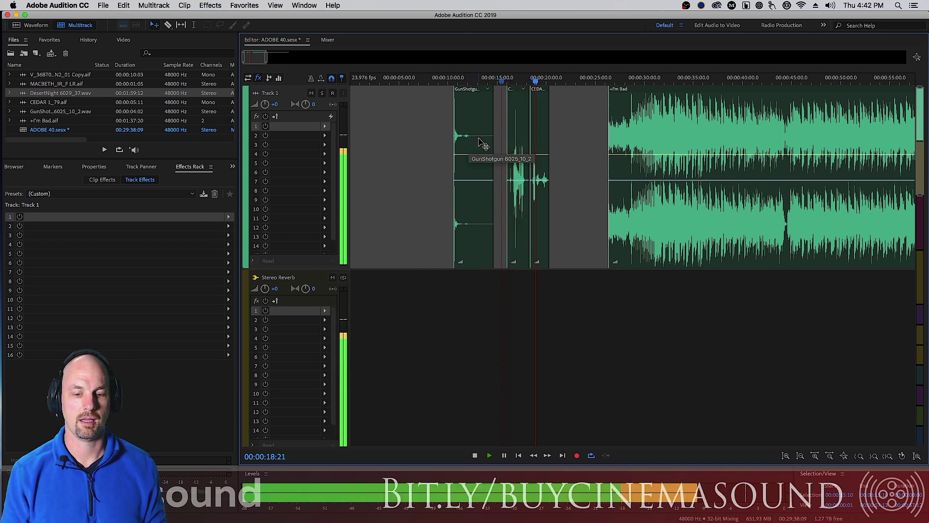
{"action": "key", "text": "space"}
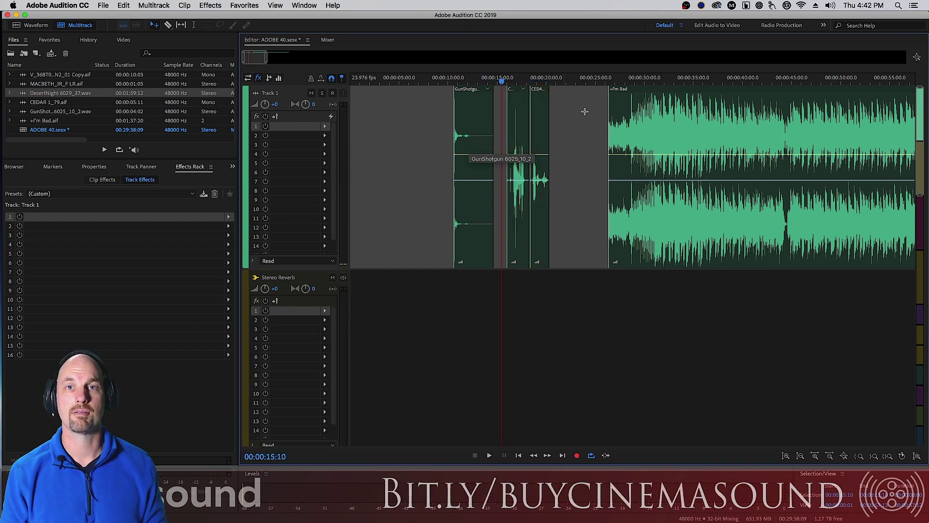
{"action": "left_click", "coordinate": [659, 81]}
{"action": "key", "text": "space"}
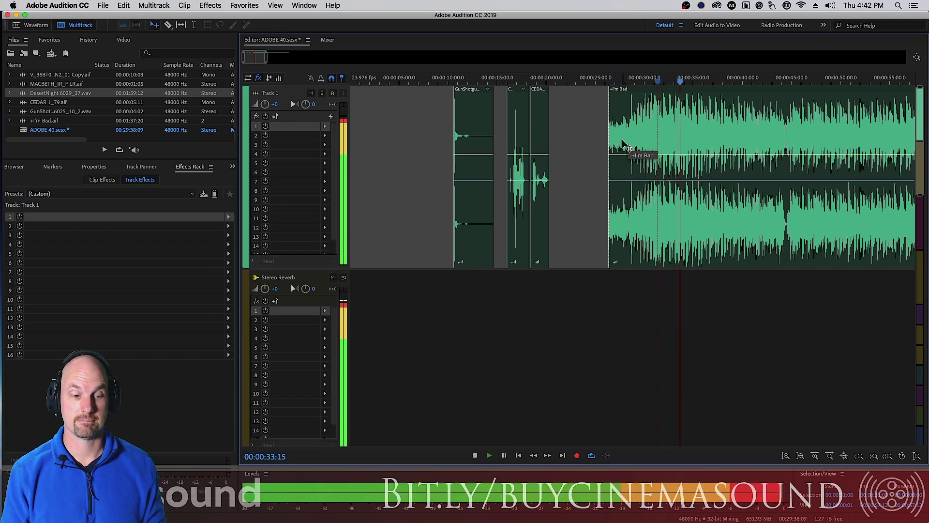
{"action": "key", "text": "space"}
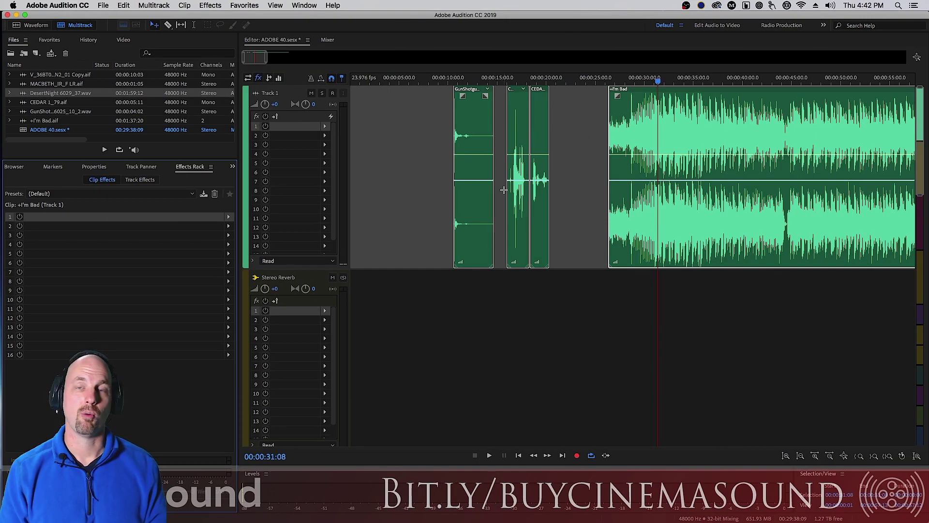
Step: Select all clips on Track 1 and examine which Special effects can be applied to them as clip effects
{"action": "left_click_drag", "start_coordinate": [404, 177], "coordinate": [664, 193]}
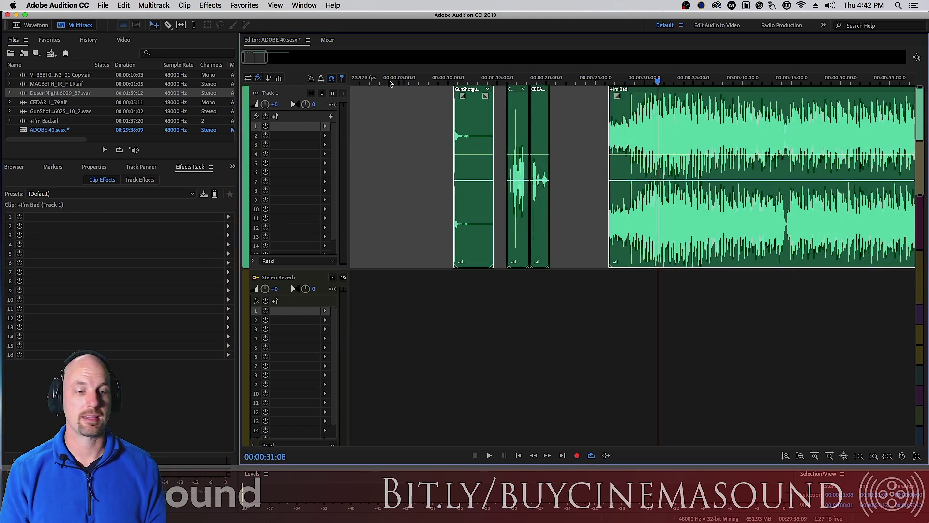
{"action": "left_click", "coordinate": [210, 6]}
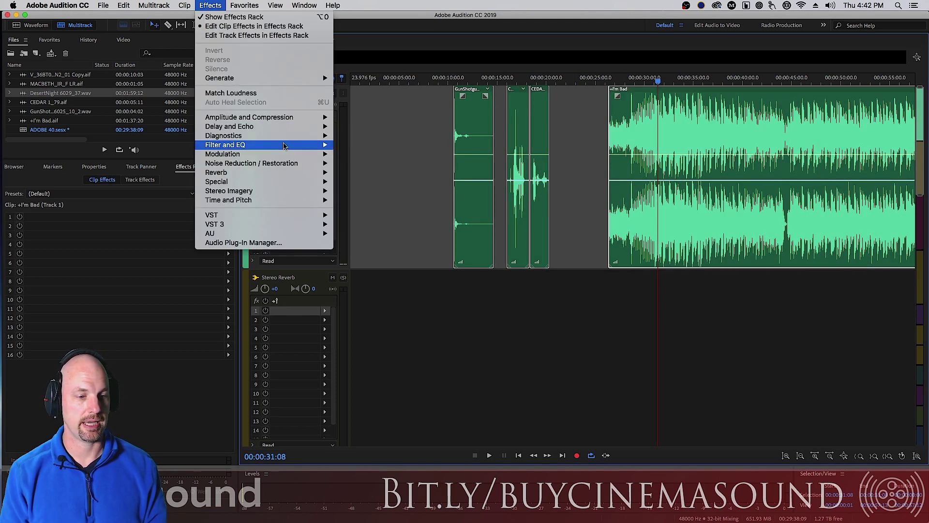
{"action": "mouse_move", "coordinate": [296, 183]}
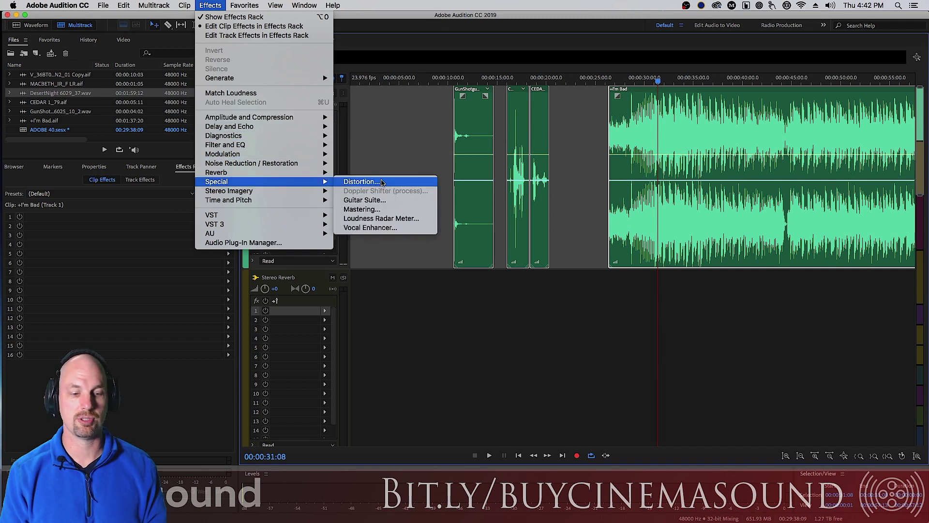
{"action": "left_click", "coordinate": [435, 301]}
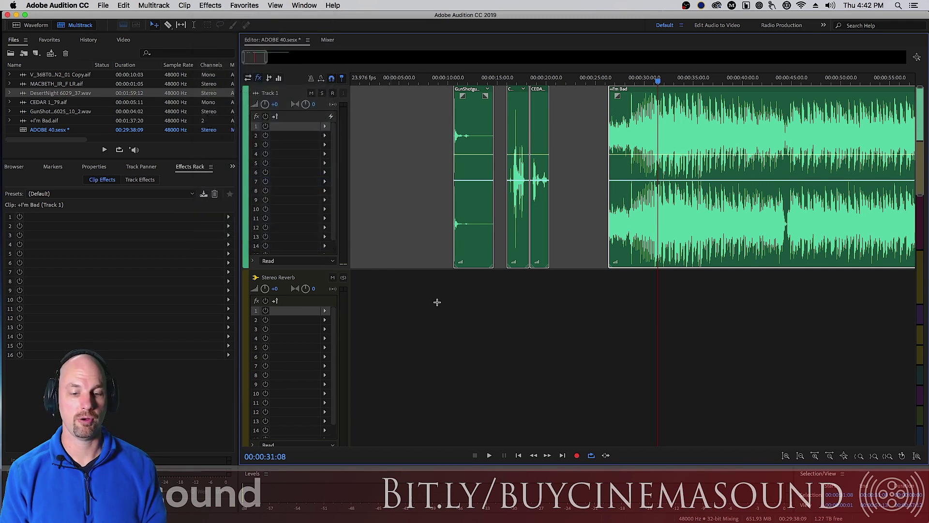
{"action": "left_click", "coordinate": [435, 301]}
{"action": "left_click", "coordinate": [140, 180]}
{"action": "left_click", "coordinate": [103, 179]}
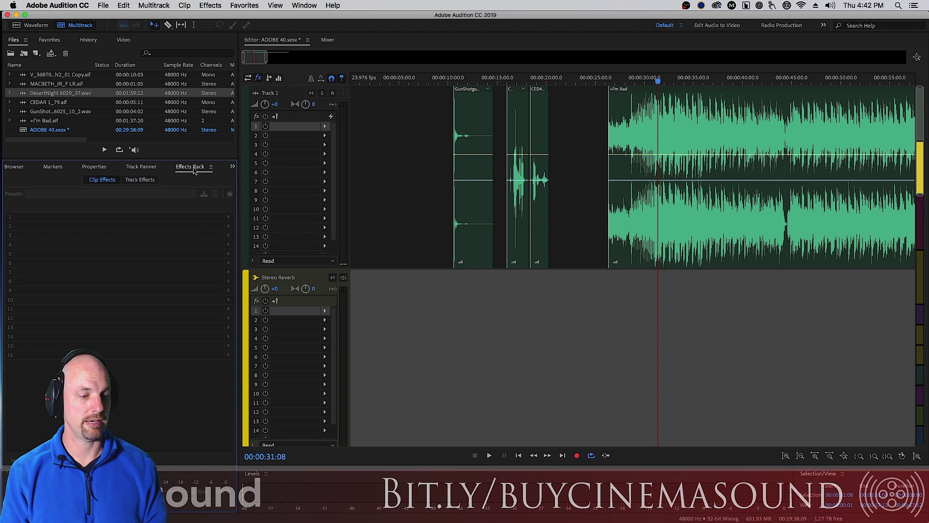
{"action": "left_click", "coordinate": [451, 137]}
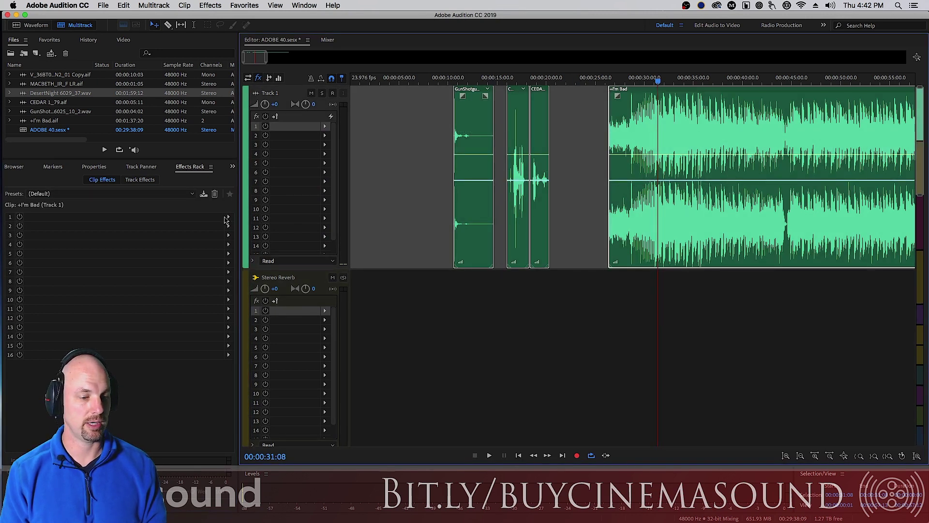
{"action": "left_click", "coordinate": [228, 217]}
{"action": "mouse_move", "coordinate": [357, 303]}
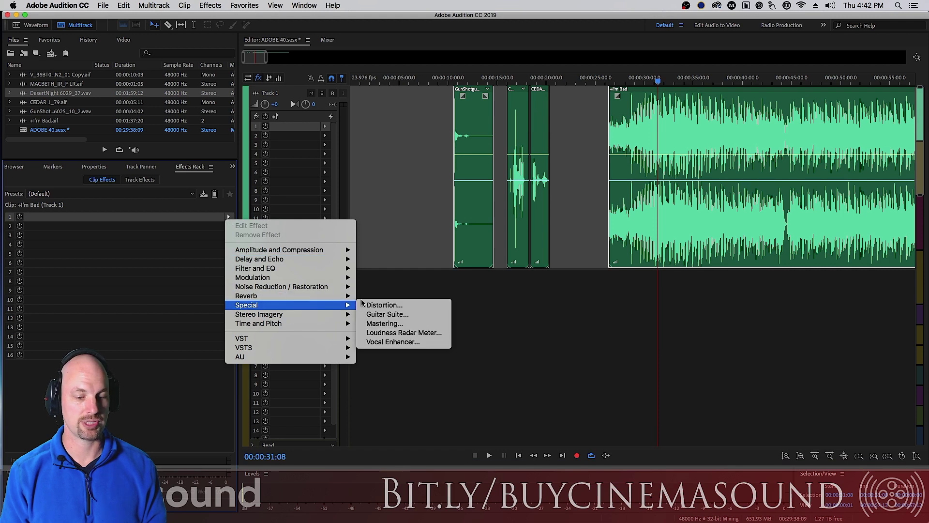
{"action": "left_click", "coordinate": [565, 321]}
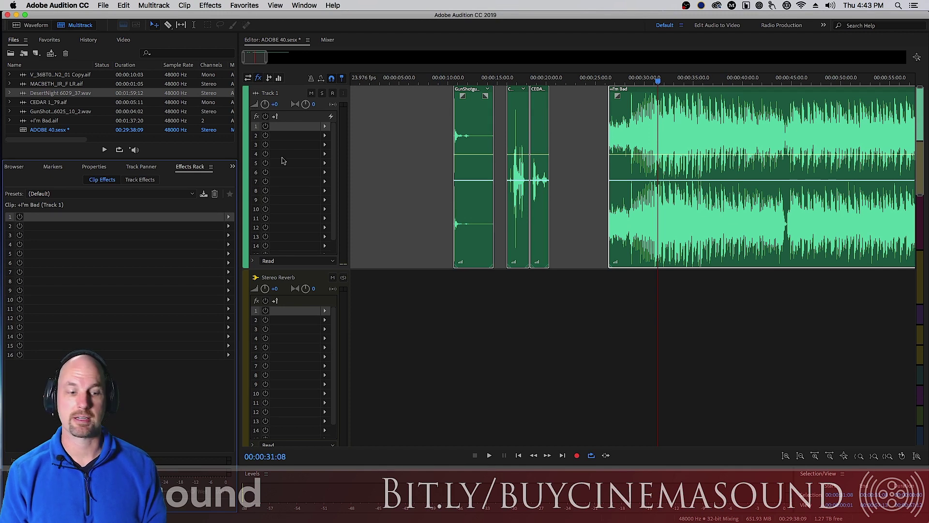
Step: Add the Guitar Suite effect to the first slot of Track 1's track effects rack
{"action": "left_click", "coordinate": [143, 180]}
{"action": "left_click", "coordinate": [228, 217]}
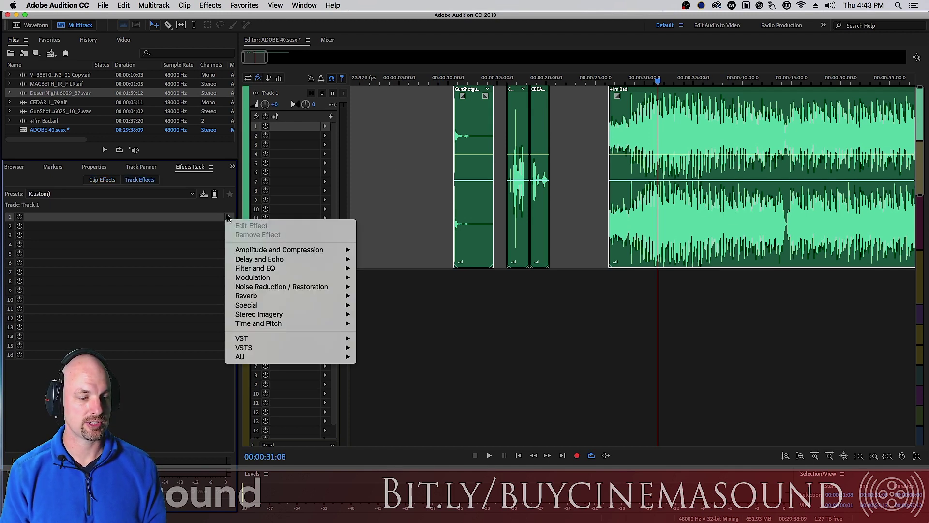
{"action": "left_click", "coordinate": [342, 148]}
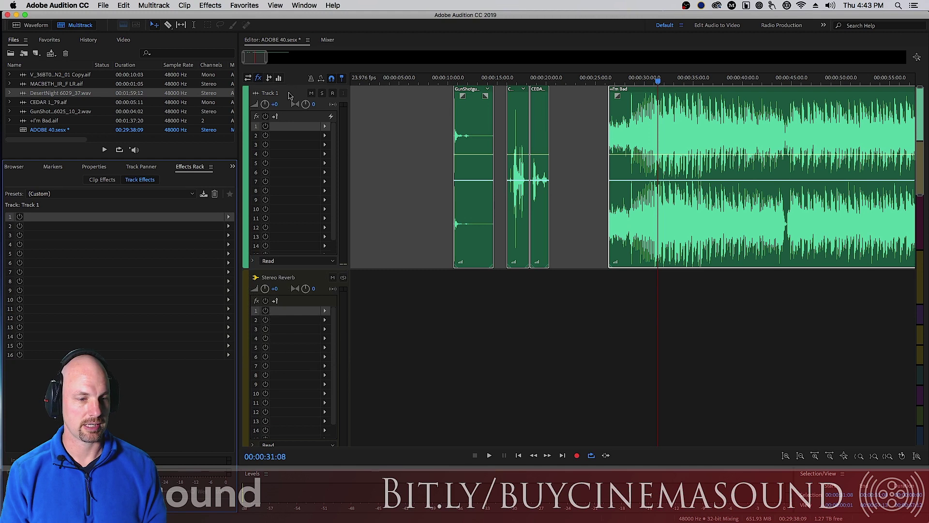
{"action": "left_click", "coordinate": [229, 217]}
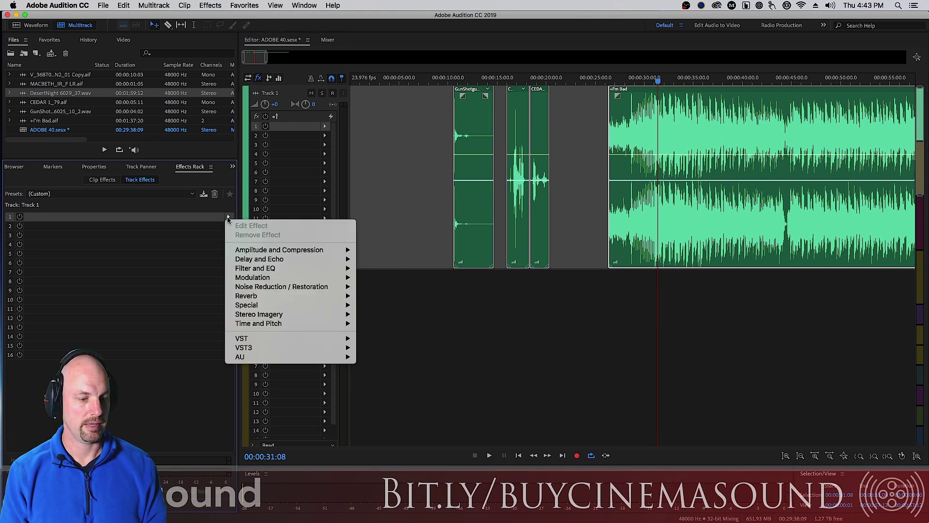
{"action": "mouse_move", "coordinate": [317, 305]}
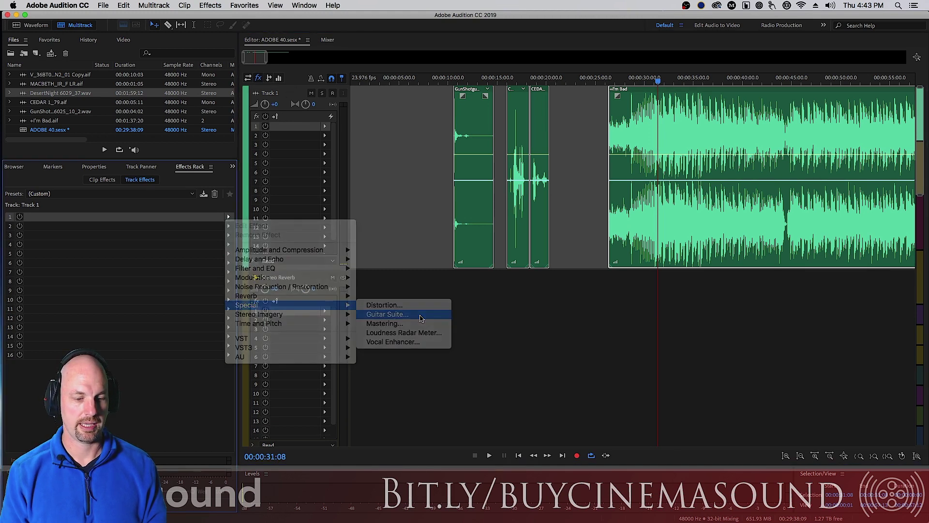
{"action": "left_click", "coordinate": [392, 314]}
{"action": "left_click_drag", "start_coordinate": [454, 163], "coordinate": [466, 108]}
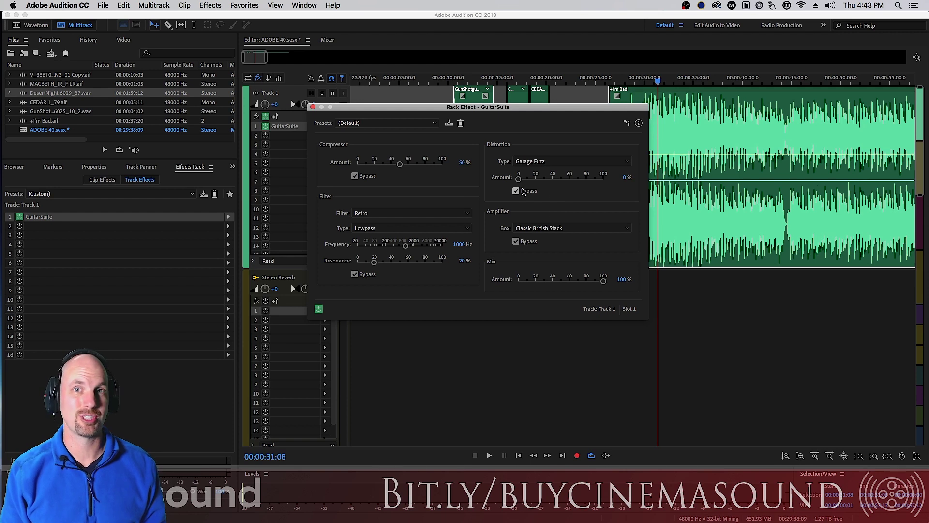
Step: Select the time range covering the two CEDAR 1_79 dialogue clips, starting at about 00:00:16:11
{"action": "left_click_drag", "start_coordinate": [530, 106], "coordinate": [330, 139]}
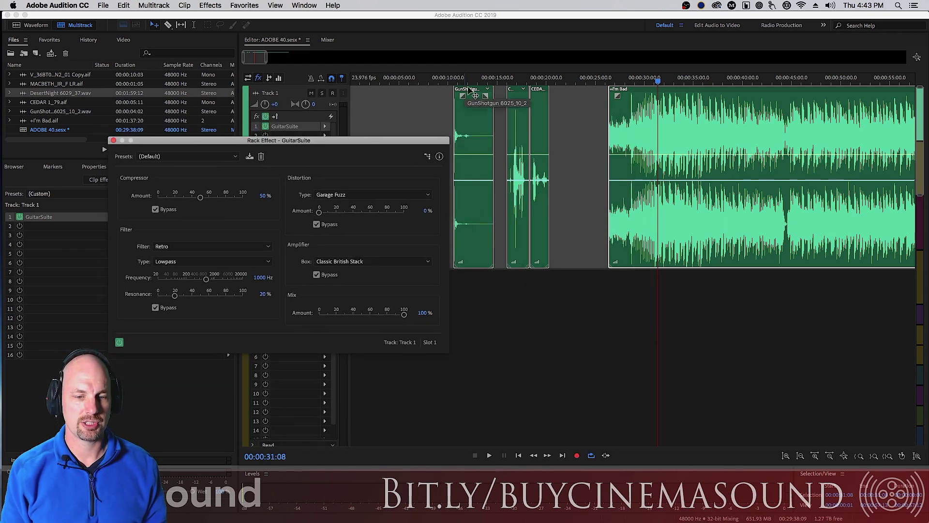
{"action": "left_click", "coordinate": [506, 85]}
{"action": "key", "text": "equal"}
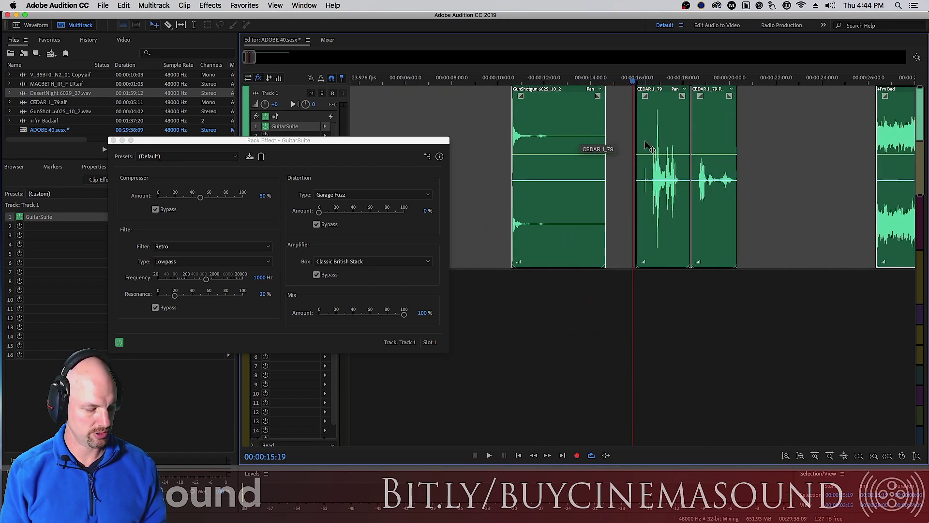
{"action": "left_click_drag", "start_coordinate": [648, 141], "coordinate": [733, 146]}
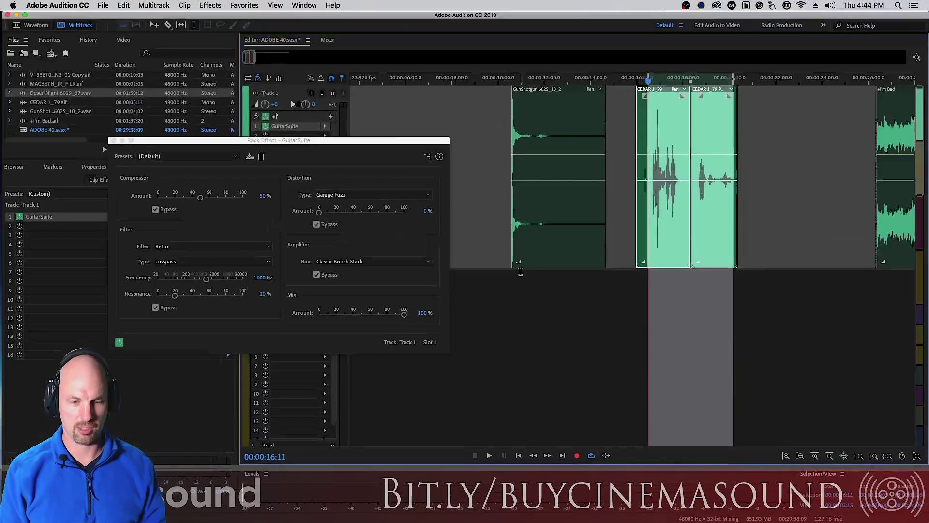
{"action": "left_click_drag", "start_coordinate": [339, 139], "coordinate": [488, 110]}
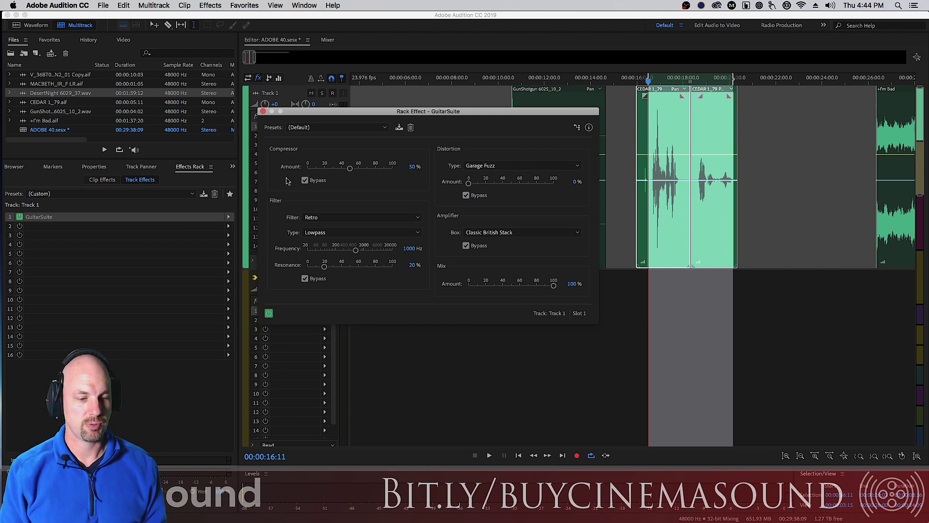
Step: Turn off the distortion bypass, keep the Garage Fuzz type, set its amount to 100%, and audition the selected dialogue
{"action": "left_click", "coordinate": [466, 196]}
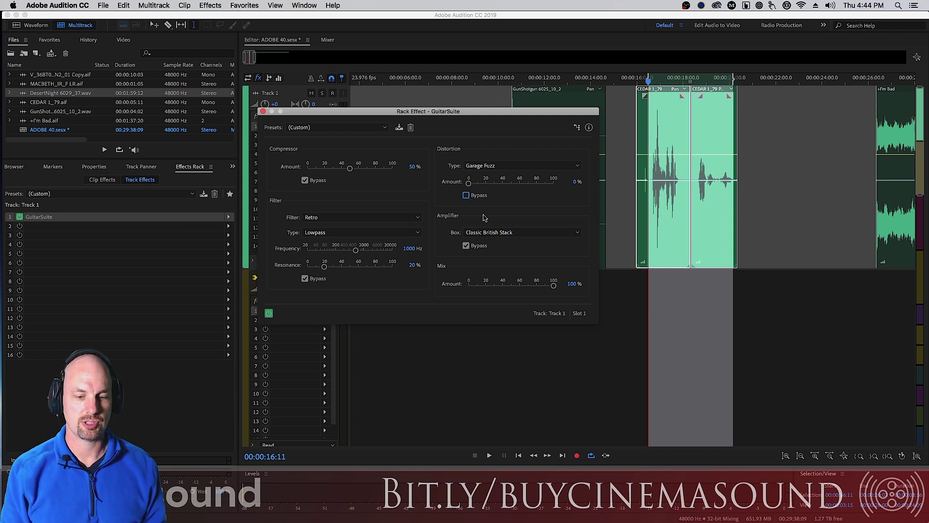
{"action": "left_click_drag", "start_coordinate": [469, 186], "coordinate": [499, 184]}
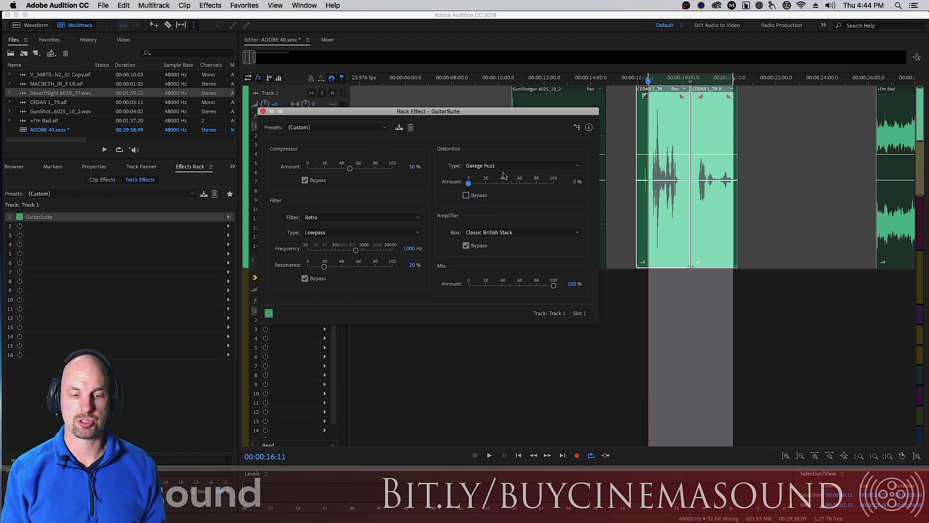
{"action": "left_click", "coordinate": [492, 166]}
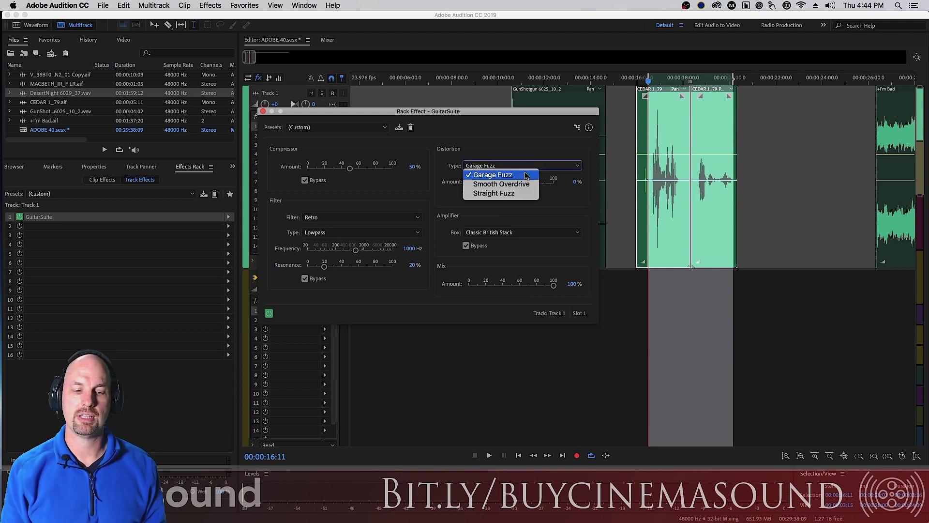
{"action": "left_click", "coordinate": [523, 177]}
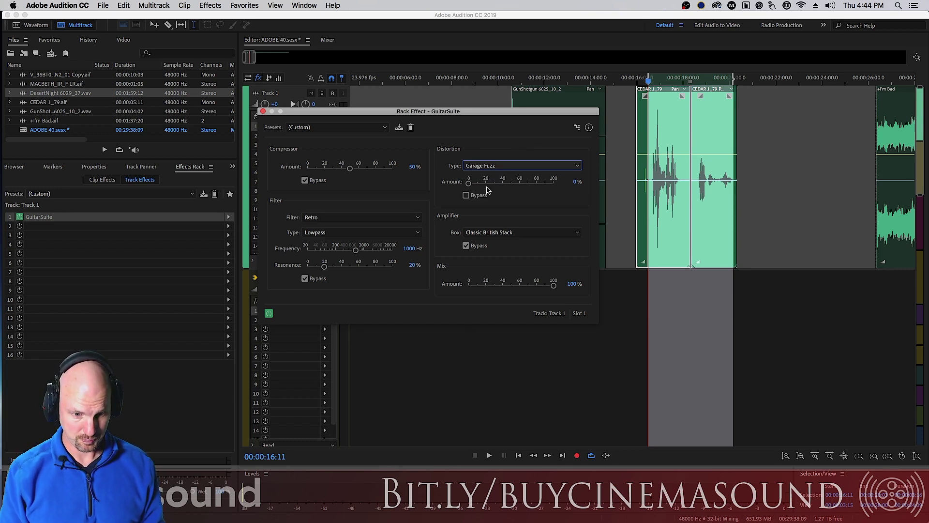
{"action": "left_click_drag", "start_coordinate": [468, 183], "coordinate": [579, 198]}
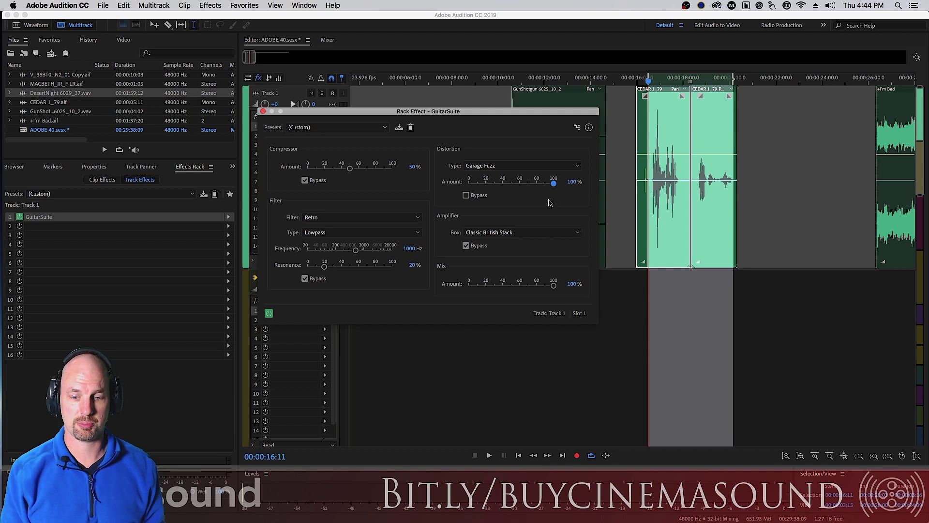
{"action": "key", "text": "space"}
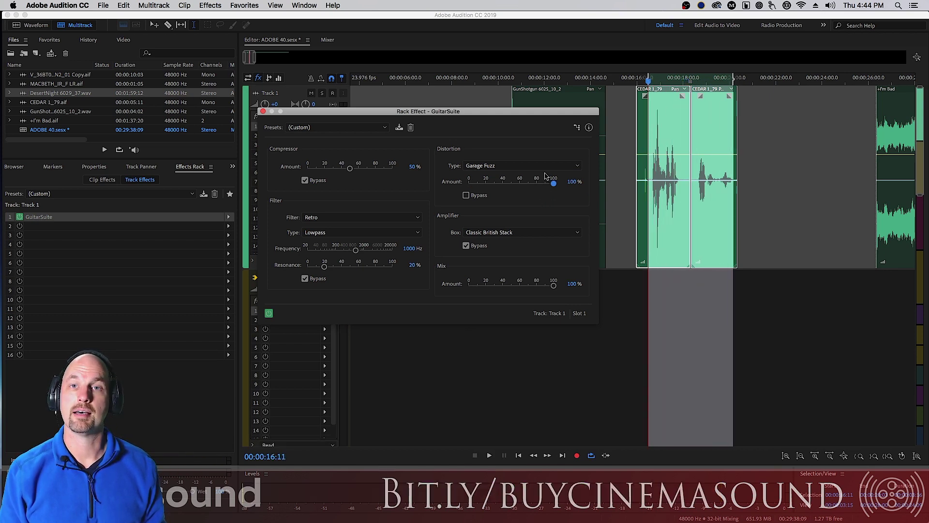
Step: Audition the dialogue with the Smooth Overdrive distortion type, and switch the type to Straight Fuzz
{"action": "left_click", "coordinate": [541, 166]}
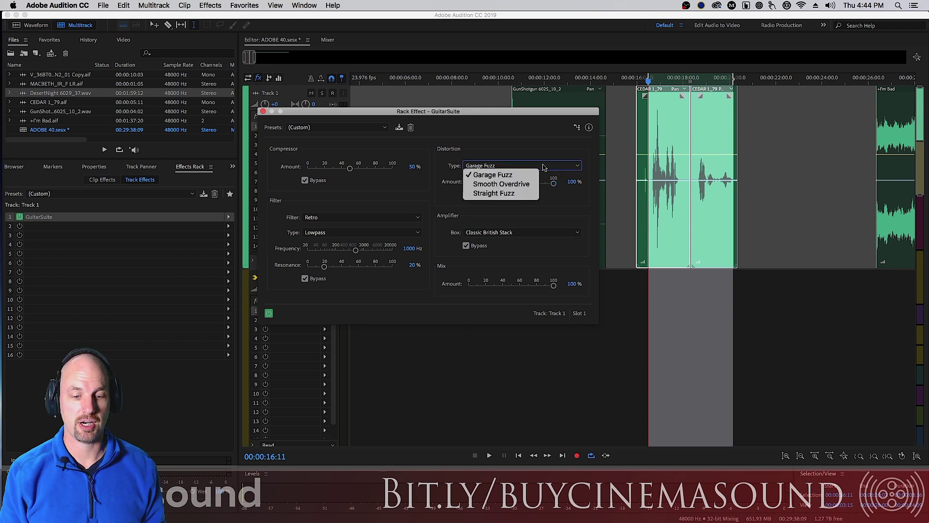
{"action": "left_click", "coordinate": [527, 185]}
{"action": "key", "text": "space"}
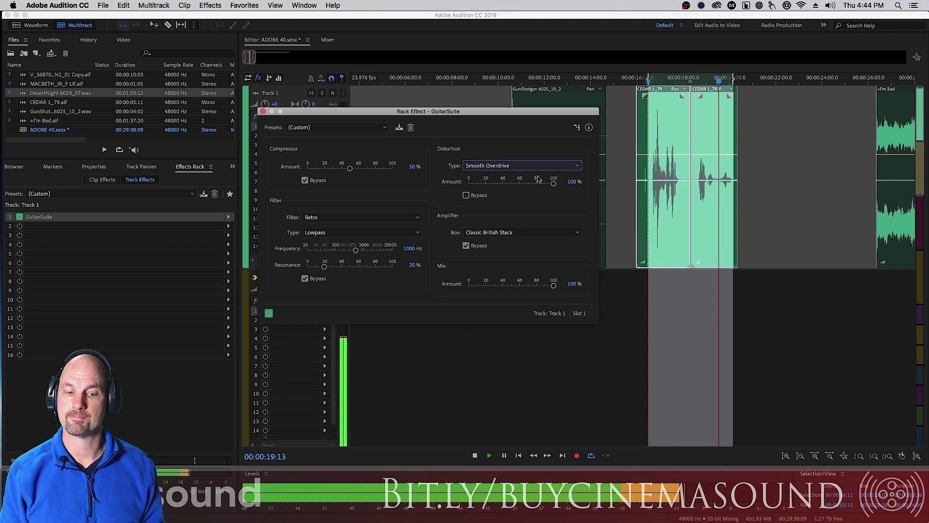
{"action": "left_click", "coordinate": [549, 166]}
{"action": "left_click", "coordinate": [528, 193]}
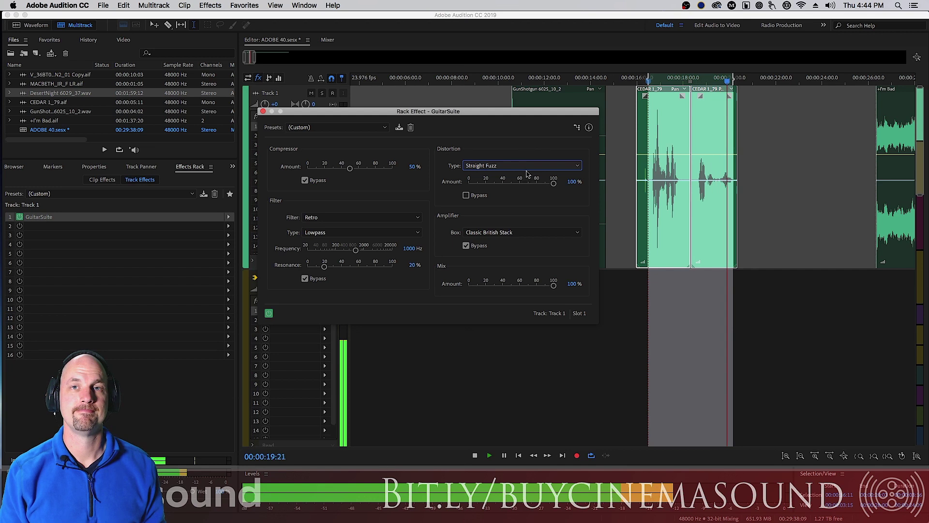
Step: Lower the distortion amount to 35% while auditioning the dialogue with the Straight Fuzz type
{"action": "key", "text": "space"}
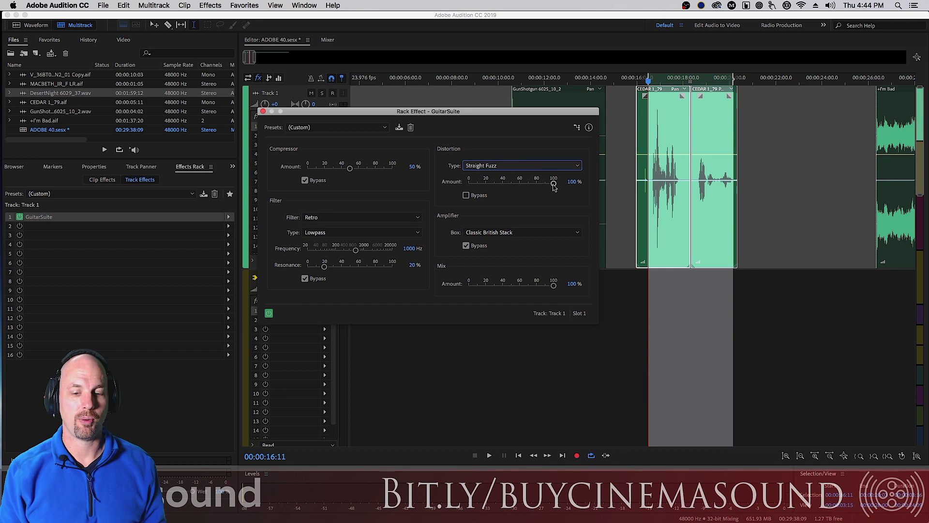
{"action": "left_click_drag", "start_coordinate": [555, 186], "coordinate": [505, 186]}
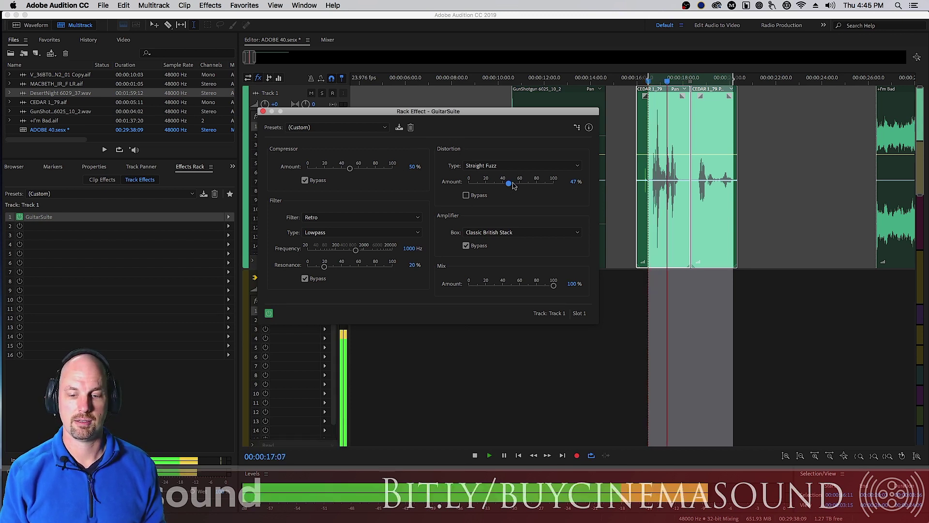
{"action": "left_click_drag", "start_coordinate": [515, 185], "coordinate": [492, 185]}
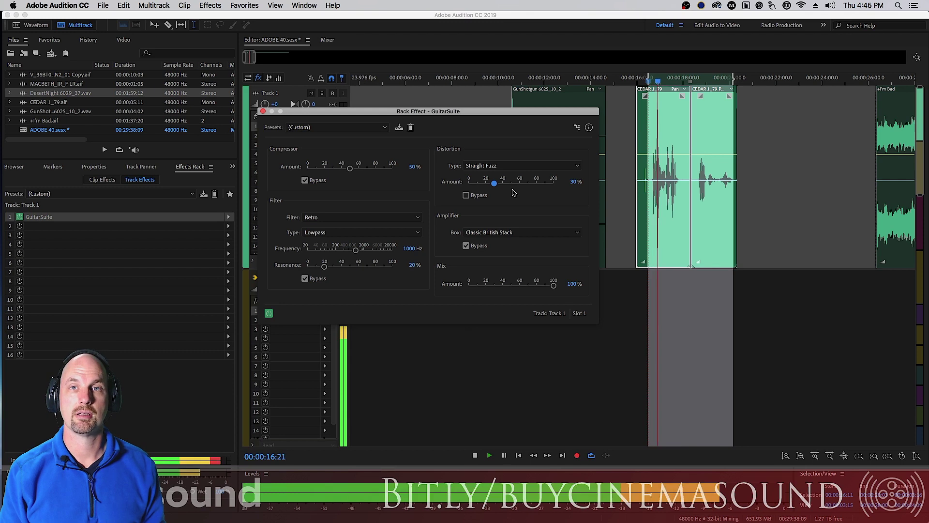
{"action": "key", "text": "space"}
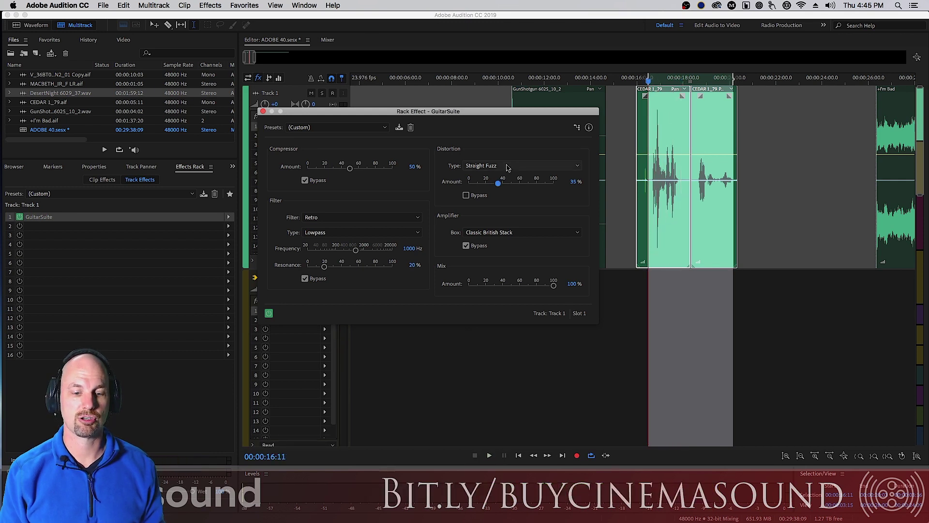
Step: Switch the distortion type to Garage Fuzz and audition the selected dialogue at the 35% amount
{"action": "left_click", "coordinate": [498, 166]}
{"action": "left_click", "coordinate": [500, 184]}
{"action": "key", "text": "space"}
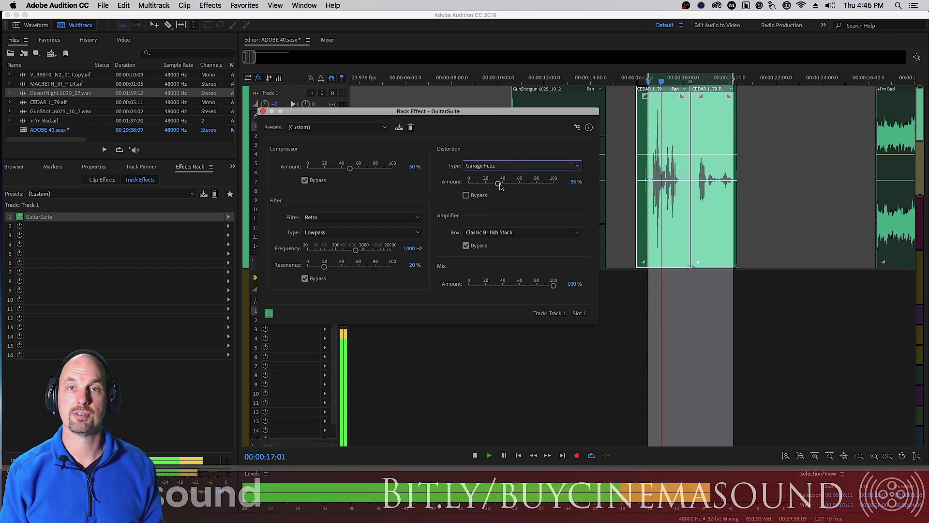
{"action": "key", "text": "space"}
Step: Audition the dialogue with Smooth Overdrive distortion, and compare it with the distortion bypassed before reactivating the distortion
{"action": "left_click", "coordinate": [500, 166]}
{"action": "left_click", "coordinate": [509, 186]}
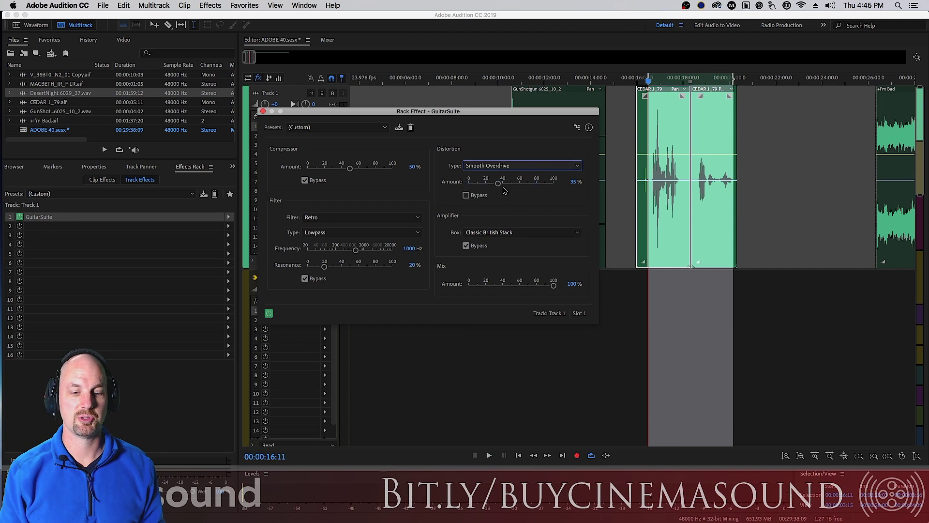
{"action": "key", "text": "space"}
{"action": "key", "text": "space"}
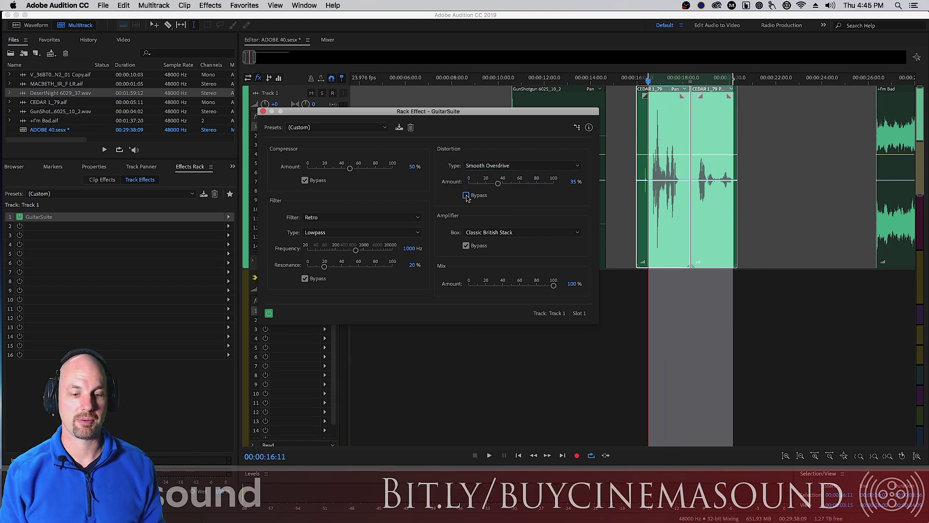
{"action": "key", "text": "space"}
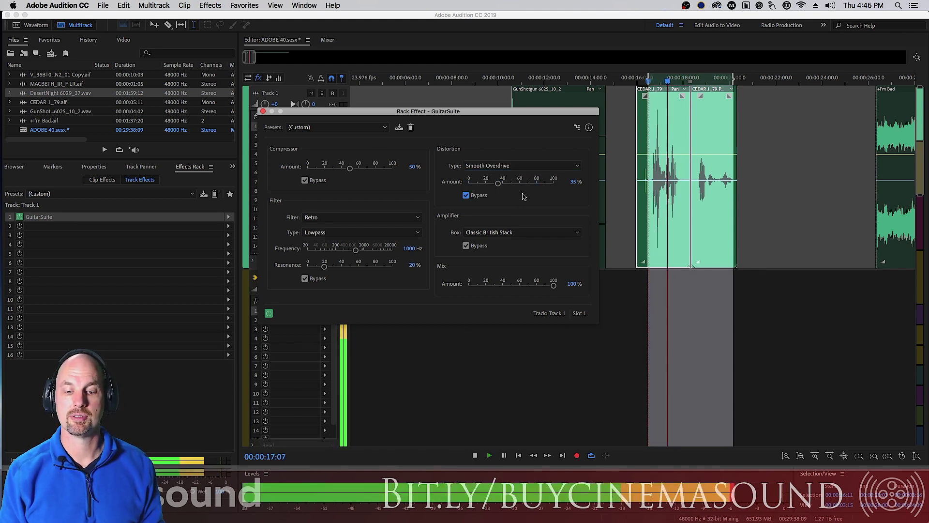
{"action": "key", "text": "space"}
{"action": "left_click", "coordinate": [466, 195]}
Step: Set the distortion to Straight Fuzz with an amount of 40% and audition the dialogue
{"action": "left_click", "coordinate": [512, 167]}
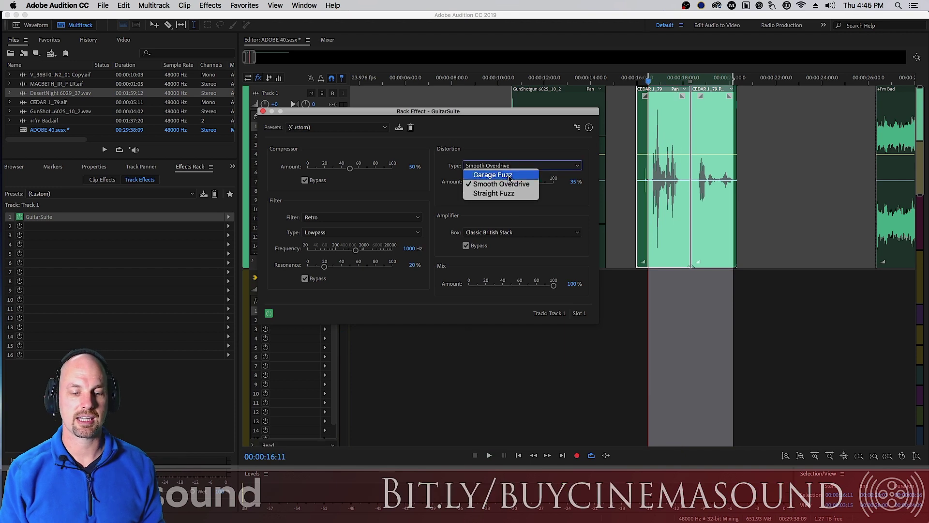
{"action": "left_click", "coordinate": [520, 196]}
{"action": "left_click_drag", "start_coordinate": [500, 184], "coordinate": [504, 185]}
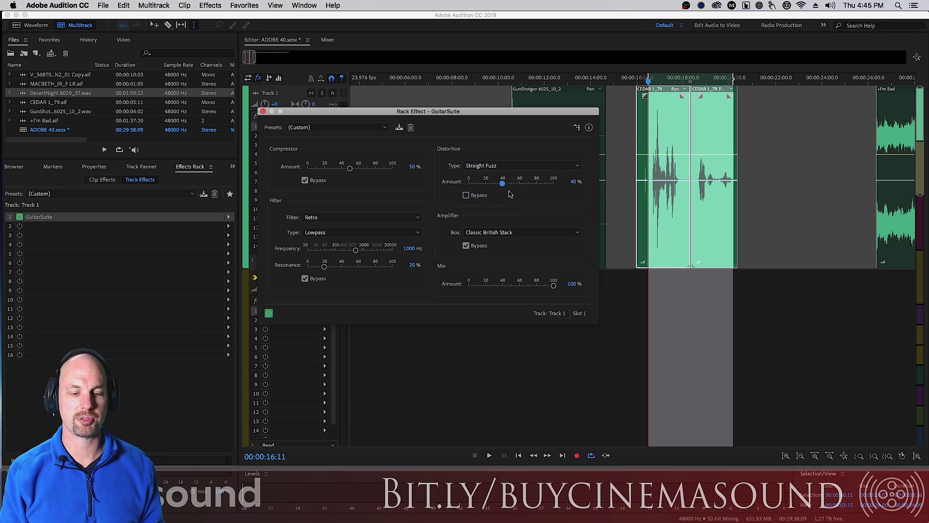
{"action": "key", "text": "space"}
{"action": "key", "text": "space"}
Step: Bypass the distortion, turn off the amplifier bypass, and audition the dialogue with the Classic British Stack box
{"action": "left_click", "coordinate": [466, 195]}
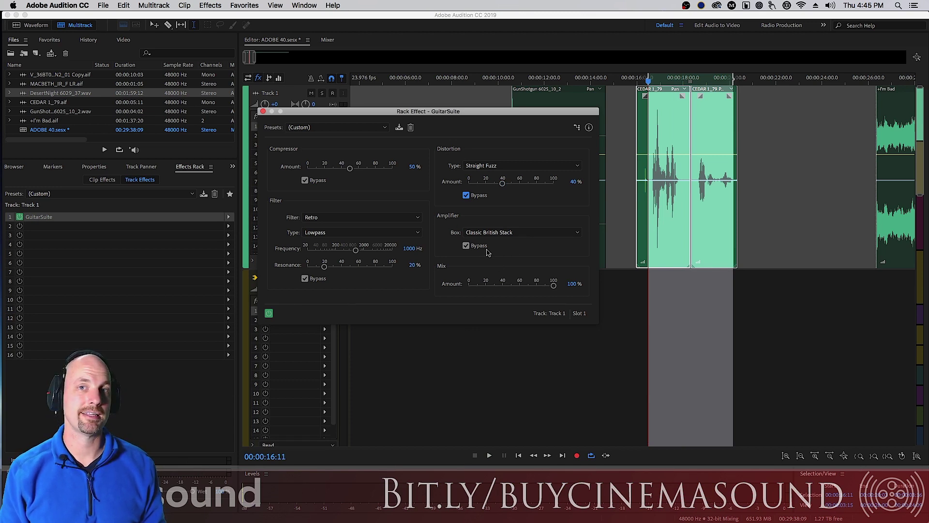
{"action": "left_click", "coordinate": [467, 245]}
{"action": "left_click", "coordinate": [512, 232]}
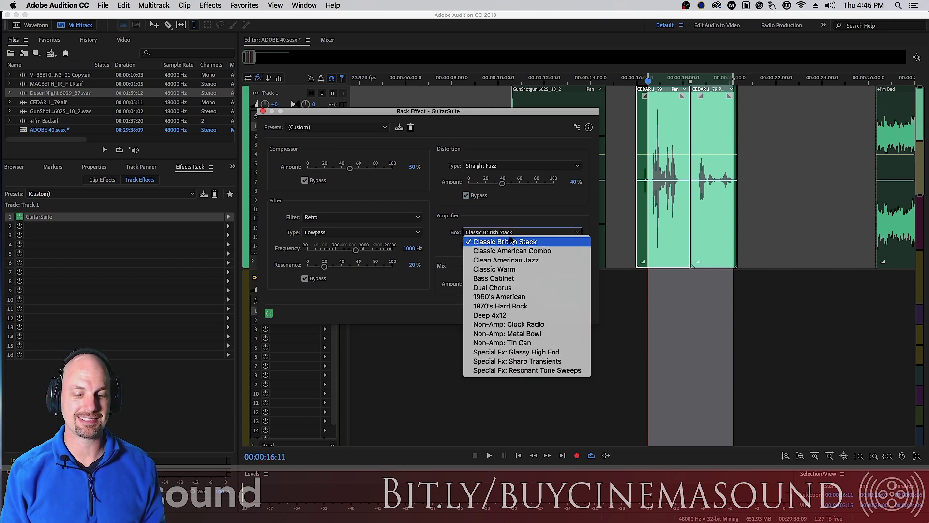
{"action": "left_click", "coordinate": [511, 242]}
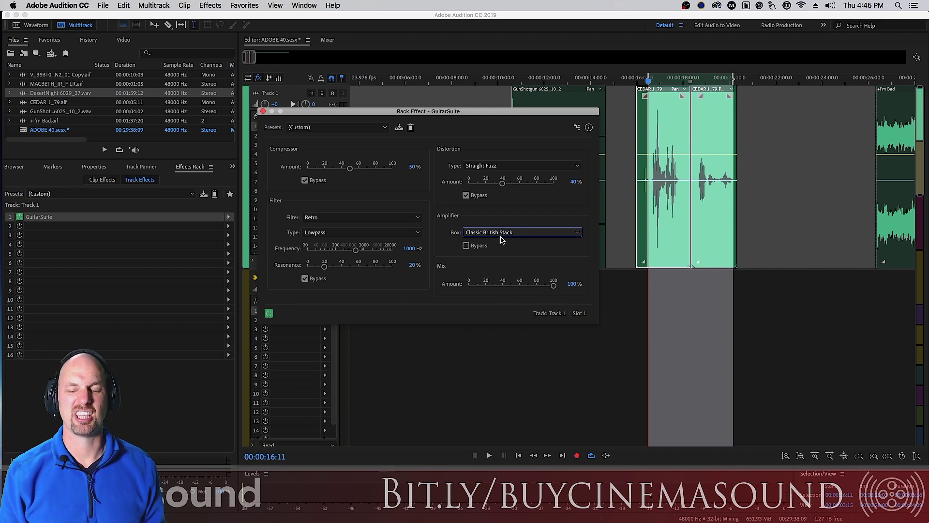
{"action": "key", "text": "space"}
{"action": "key", "text": "space"}
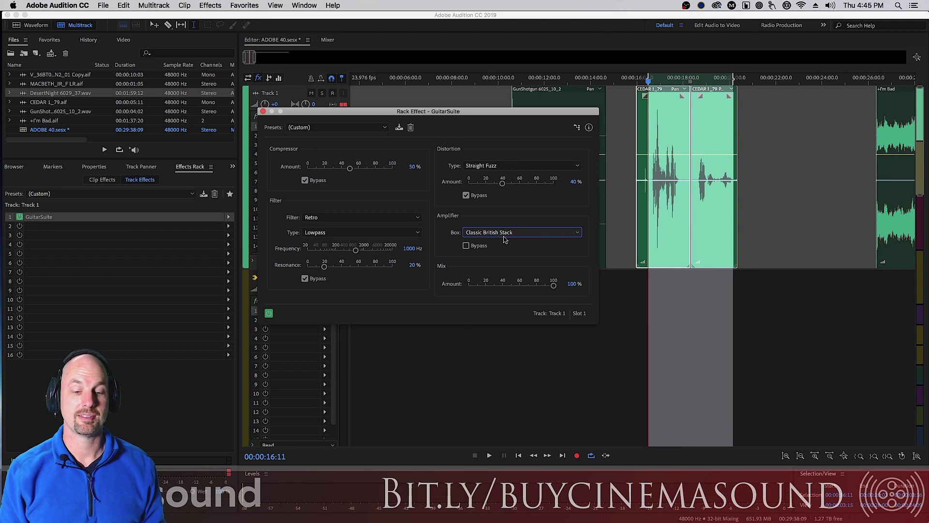
Step: Audition the dialogue through the Classic American Combo and Clean American Jazz amplifier boxes
{"action": "left_click", "coordinate": [506, 234]}
{"action": "left_click", "coordinate": [513, 253]}
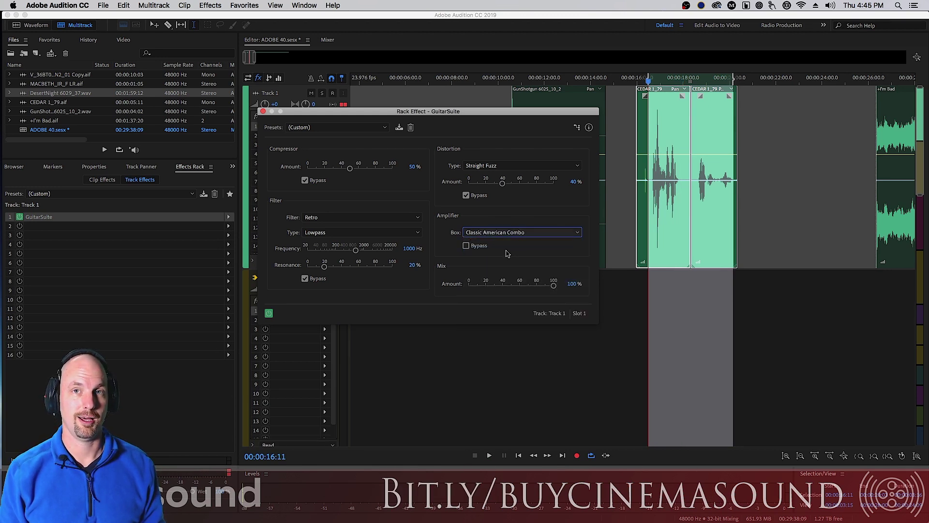
{"action": "key", "text": "space"}
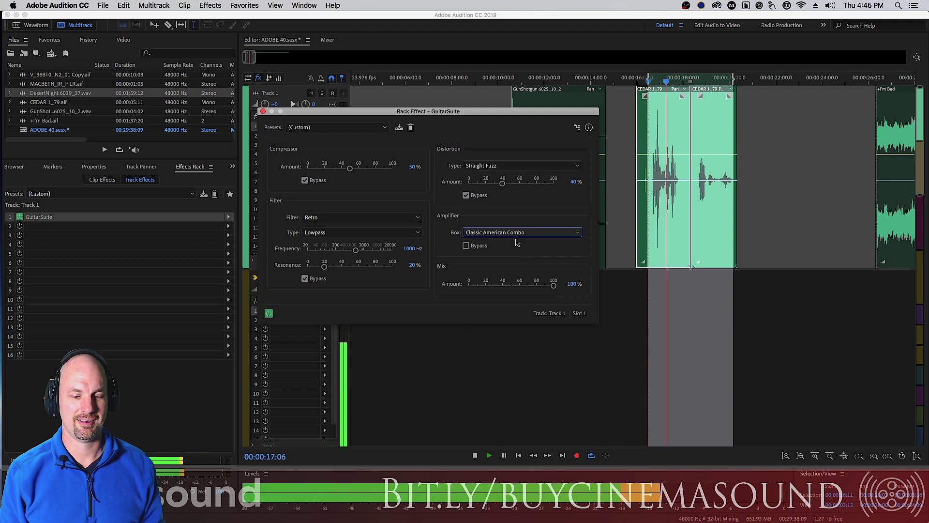
{"action": "key", "text": "space"}
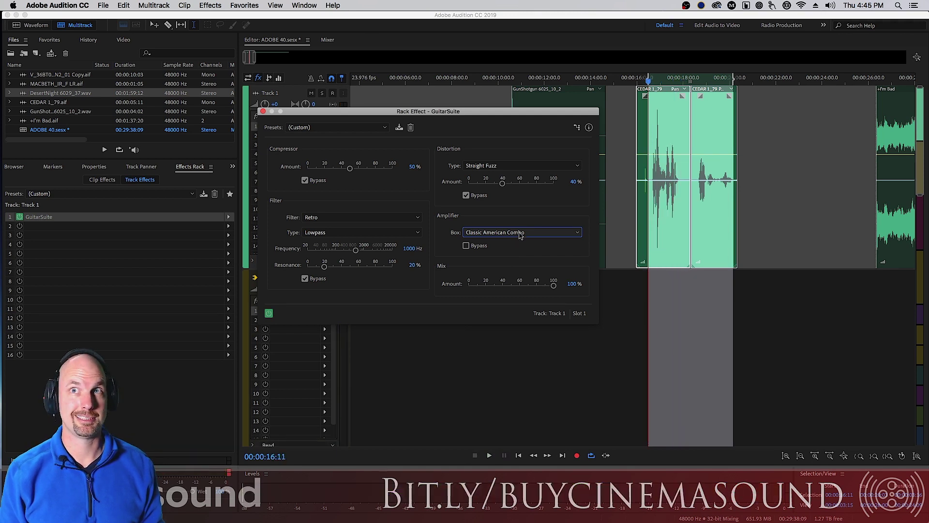
{"action": "left_click", "coordinate": [519, 235]}
{"action": "left_click", "coordinate": [532, 258]}
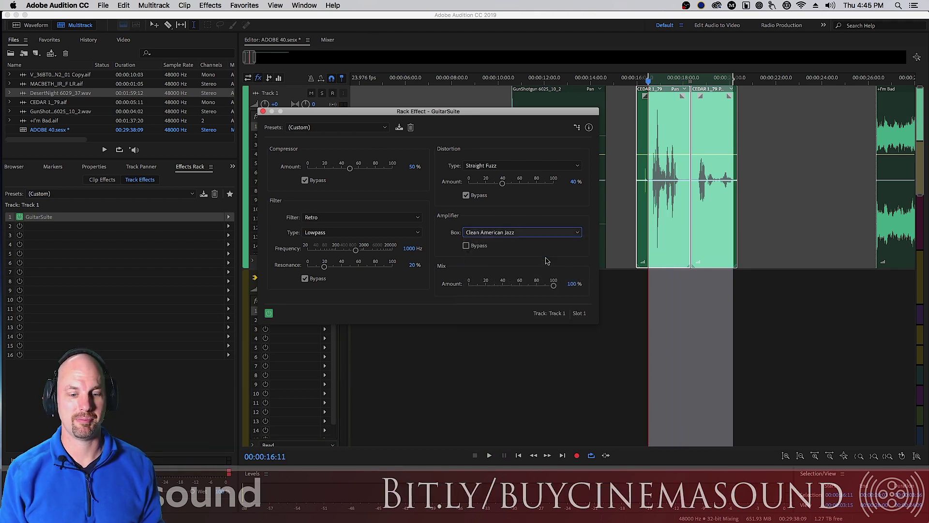
{"action": "key", "text": "space"}
{"action": "key", "text": "space"}
Step: Audition the dialogue through the Classic Warm and Bass Cabinet amplifier boxes
{"action": "left_click", "coordinate": [528, 235]}
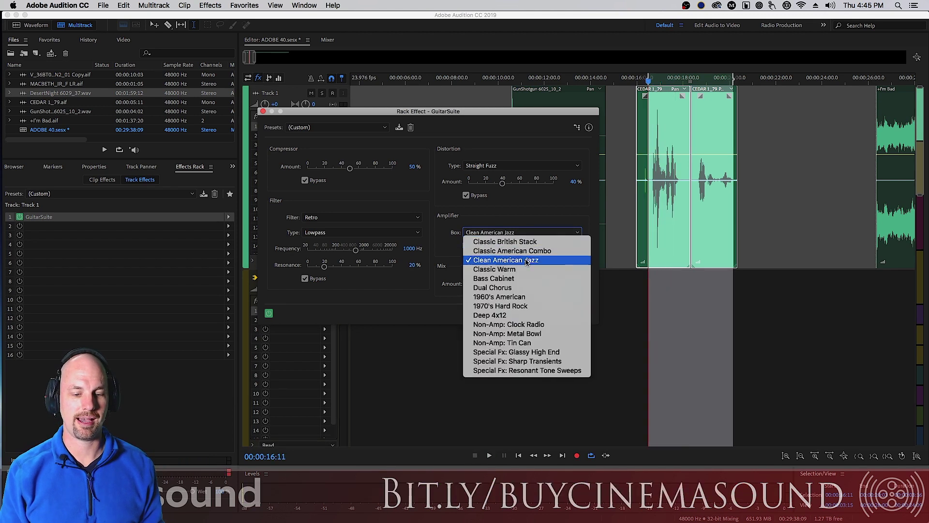
{"action": "left_click", "coordinate": [527, 269]}
{"action": "key", "text": "space"}
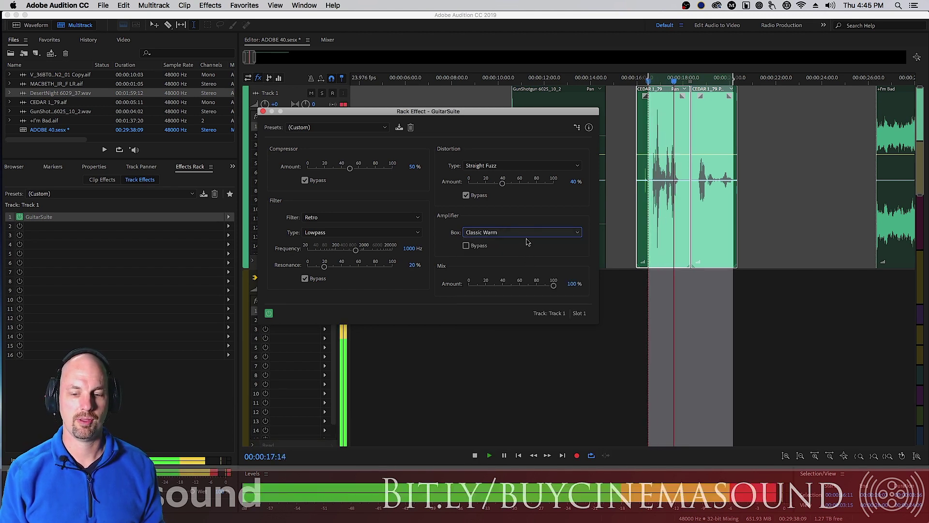
{"action": "key", "text": "space"}
{"action": "left_click", "coordinate": [525, 235]}
{"action": "left_click", "coordinate": [520, 277]}
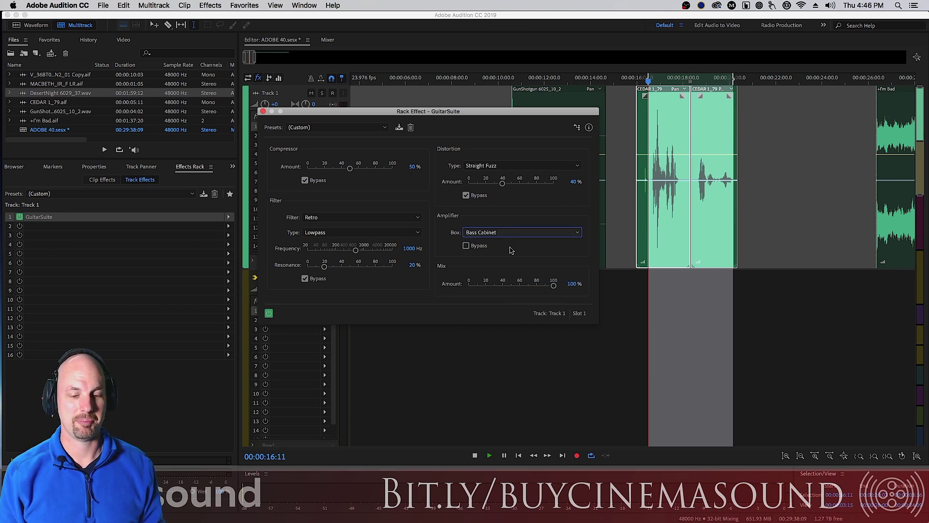
{"action": "key", "text": "space"}
{"action": "key", "text": "space"}
Step: Audition the dialogue through the Dual Chorus and 1960's American amplifier boxes
{"action": "left_click", "coordinate": [514, 234]}
{"action": "left_click", "coordinate": [515, 287]}
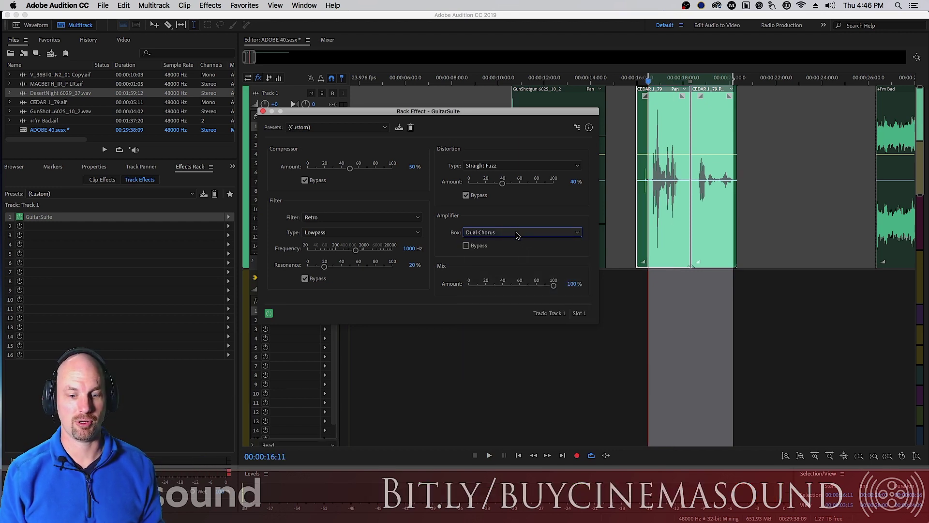
{"action": "key", "text": "space"}
{"action": "key", "text": "space"}
{"action": "left_click", "coordinate": [517, 235]}
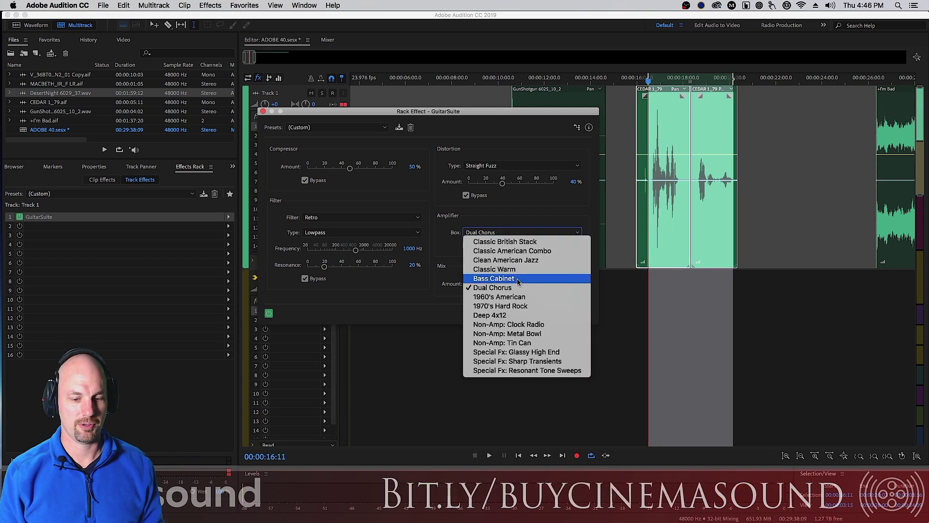
{"action": "left_click", "coordinate": [518, 297]}
{"action": "key", "text": "space"}
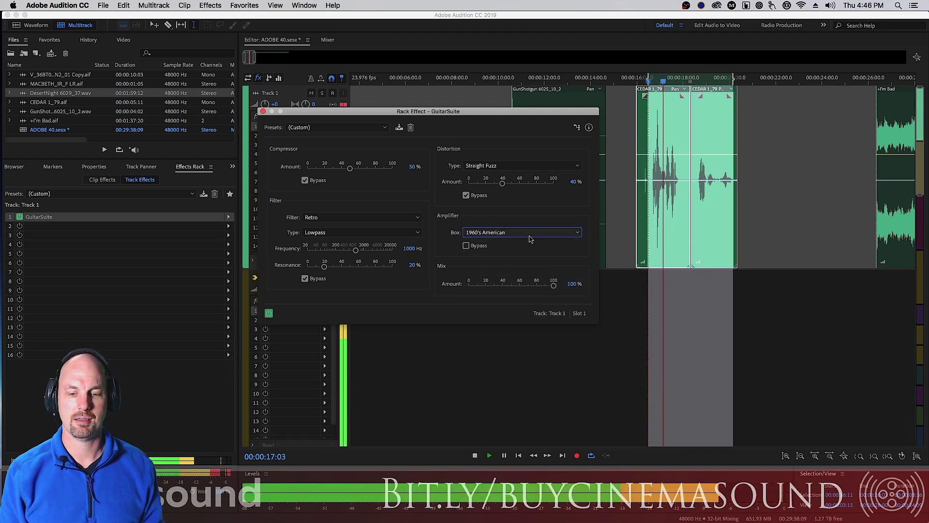
{"action": "key", "text": "space"}
Step: Audition the dialogue through the 1970's Hard Rock and Deep 4x12 amplifier boxes
{"action": "left_click", "coordinate": [530, 234]}
{"action": "left_click", "coordinate": [530, 307]}
{"action": "key", "text": "space"}
{"action": "key", "text": "space"}
{"action": "left_click", "coordinate": [532, 235]}
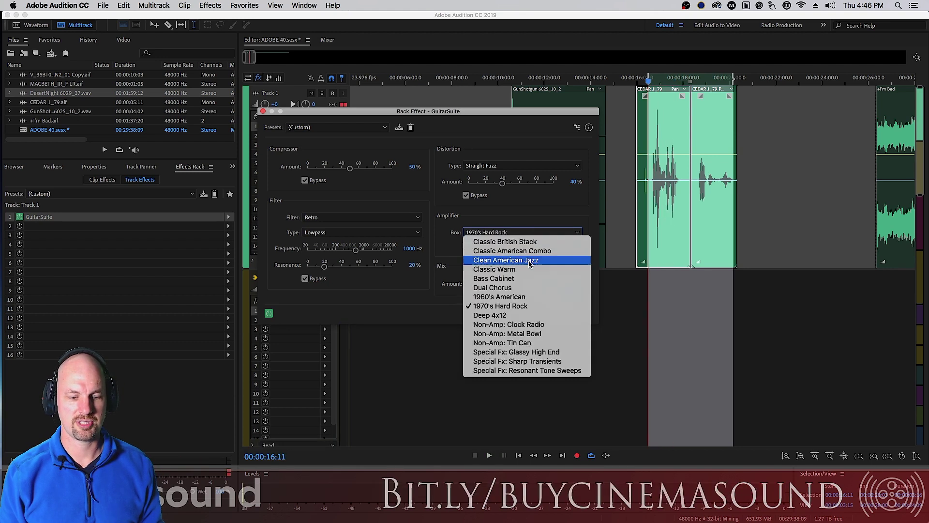
{"action": "left_click", "coordinate": [527, 315]}
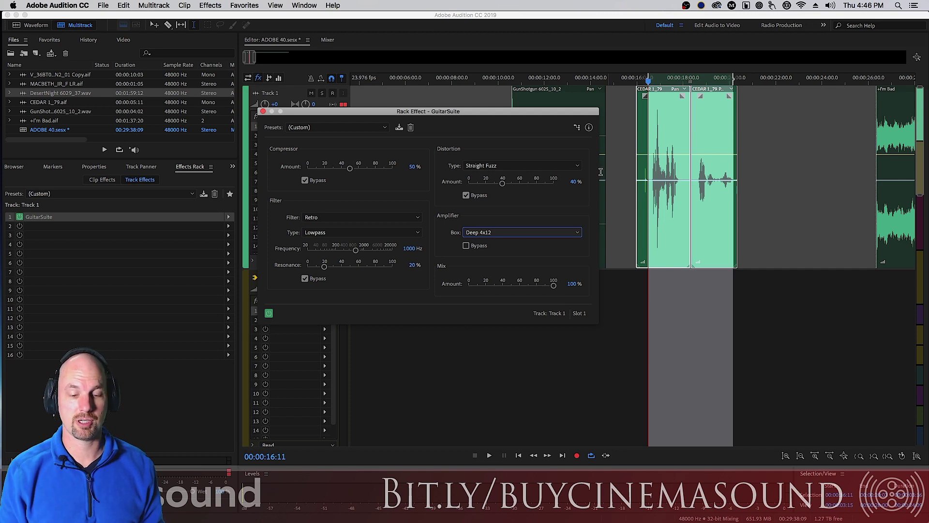
{"action": "key", "text": "space"}
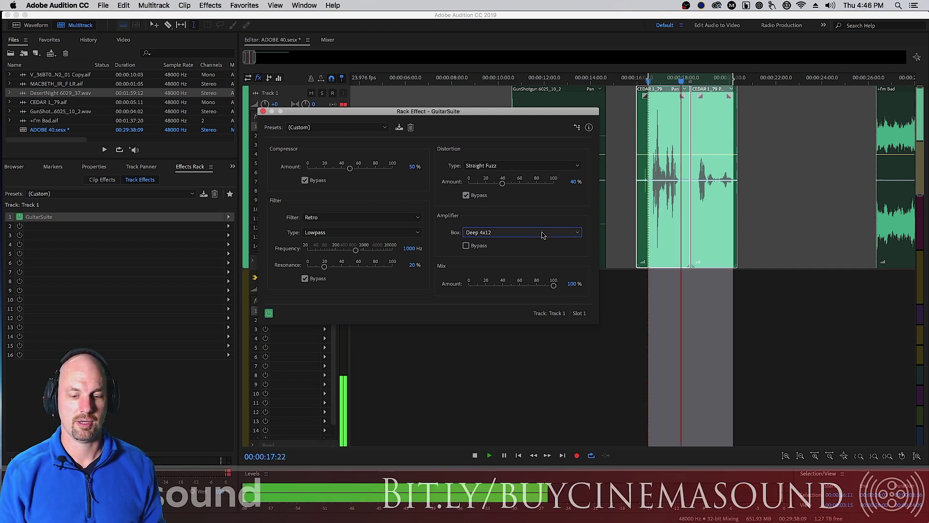
{"action": "key", "text": "space"}
Step: Audition the dialogue through the Non-Amp: Clock Radio and Non-Amp: Metal Bowl amplifier boxes
{"action": "left_click", "coordinate": [538, 237]}
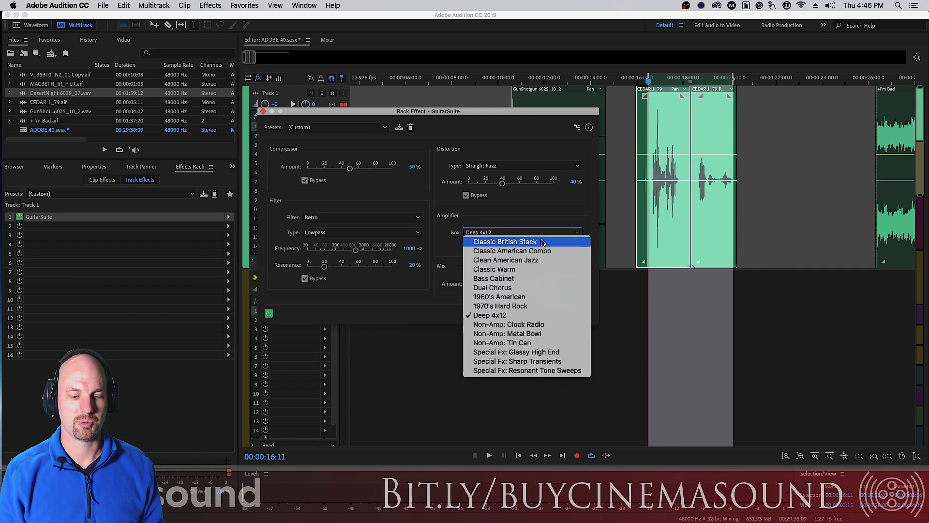
{"action": "left_click", "coordinate": [541, 324]}
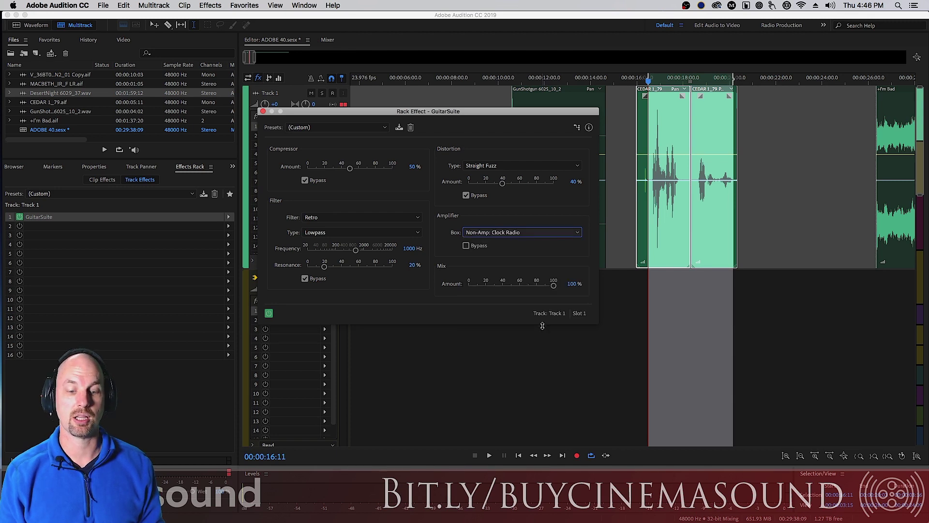
{"action": "key", "text": "space"}
{"action": "key", "text": "space"}
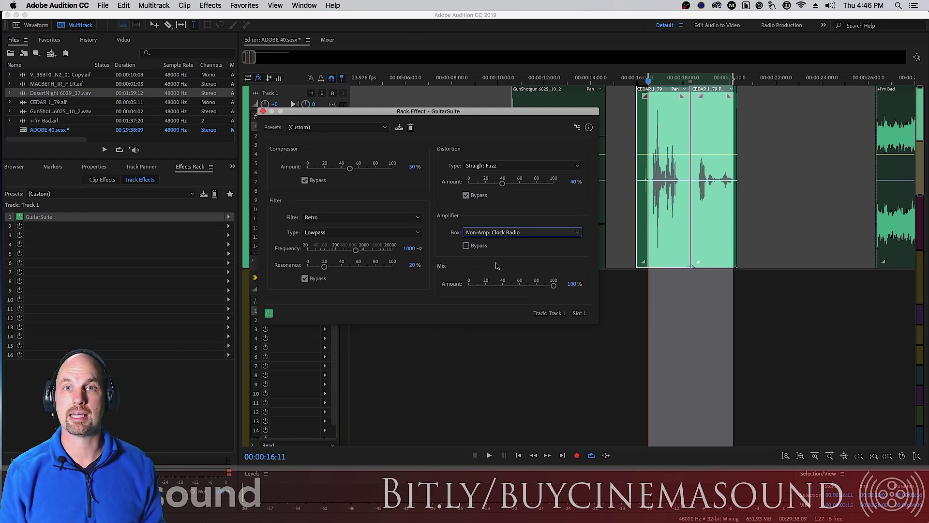
{"action": "left_click", "coordinate": [512, 234]}
{"action": "left_click", "coordinate": [556, 332]}
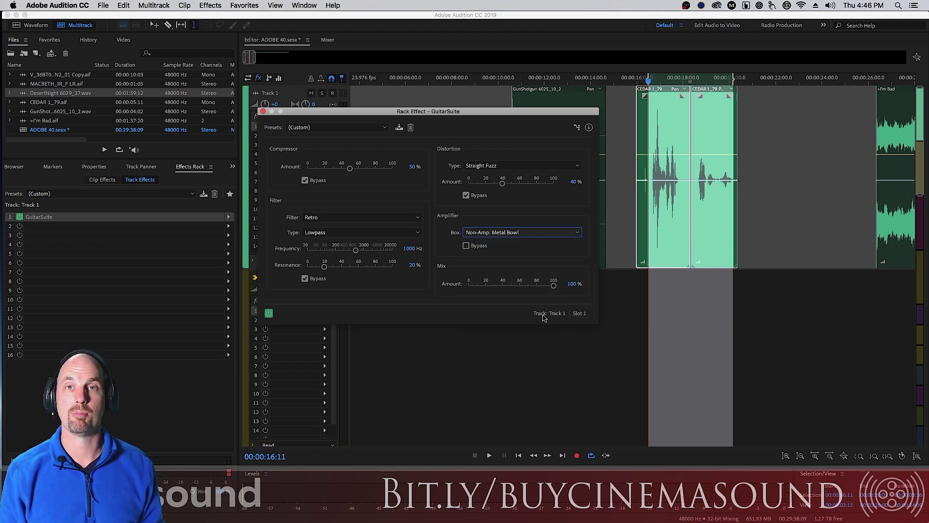
{"action": "key", "text": "space"}
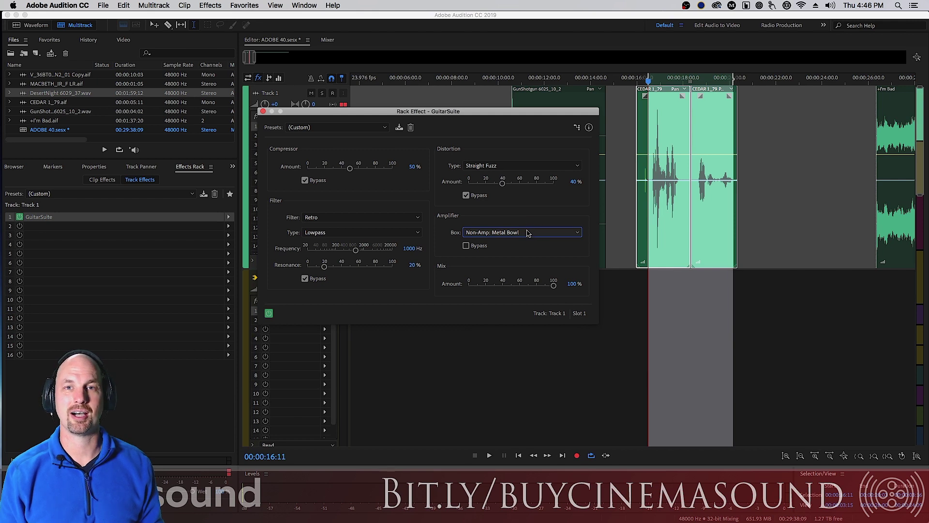
Step: Audition the dialogue through the Non-Amp: Tin Can and Special Fx: Glassy High End amplifier boxes
{"action": "left_click", "coordinate": [544, 232]}
{"action": "left_click", "coordinate": [562, 343]}
{"action": "key", "text": "space"}
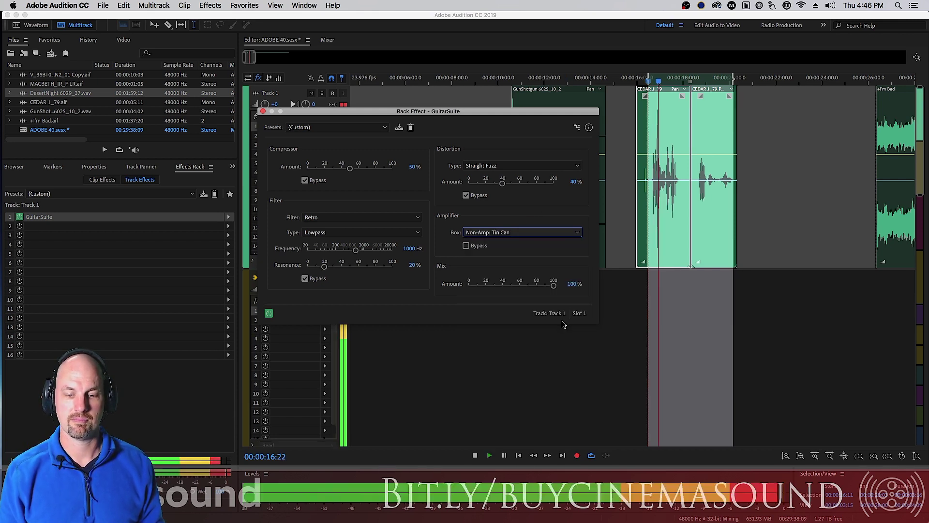
{"action": "key", "text": "space"}
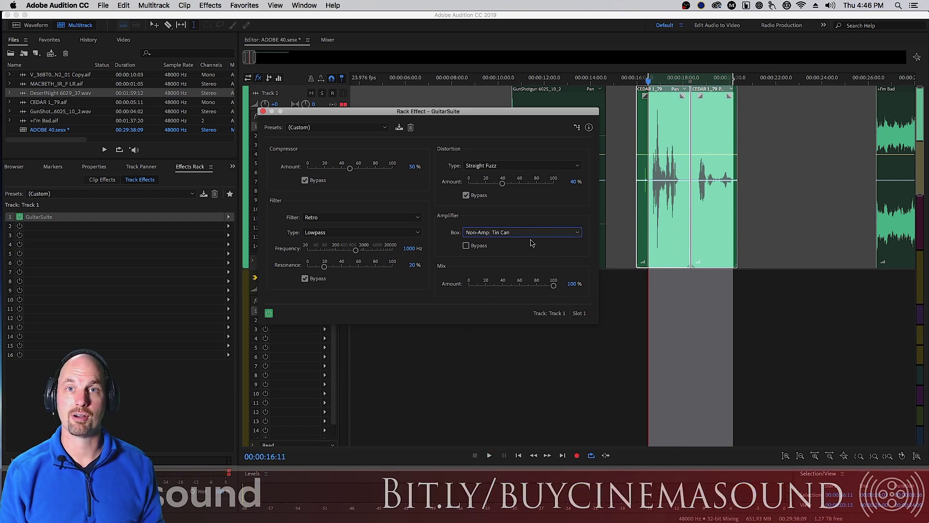
{"action": "left_click", "coordinate": [531, 233]}
{"action": "left_click", "coordinate": [568, 352]}
{"action": "key", "text": "space"}
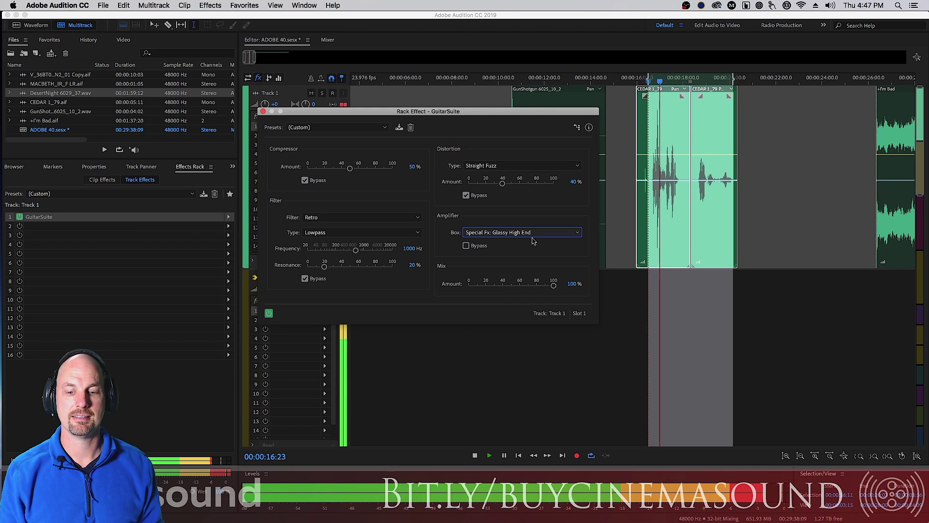
{"action": "key", "text": "space"}
Step: Audition the dialogue through the Special Fx: Sharp Transients and Special Fx: Resonant Tone Sweeps amplifier boxes
{"action": "left_click", "coordinate": [532, 232]}
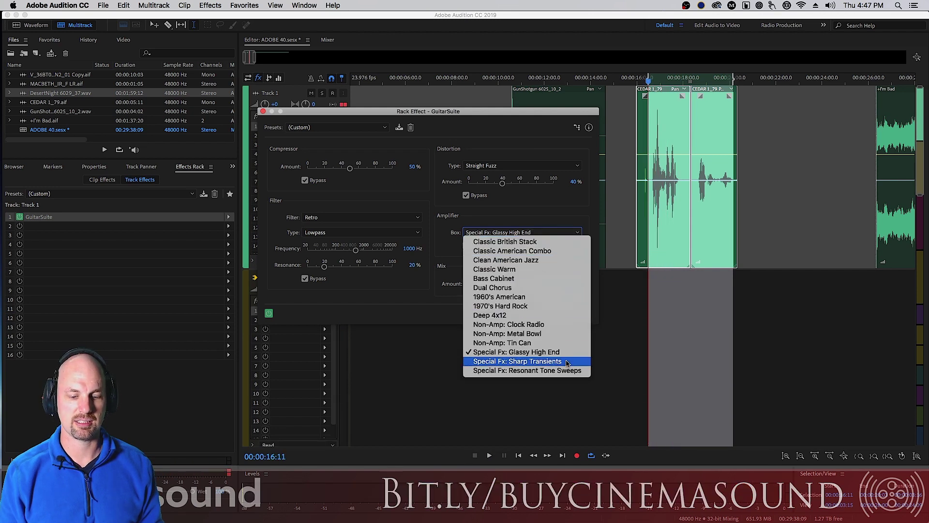
{"action": "left_click", "coordinate": [563, 361]}
{"action": "key", "text": "space"}
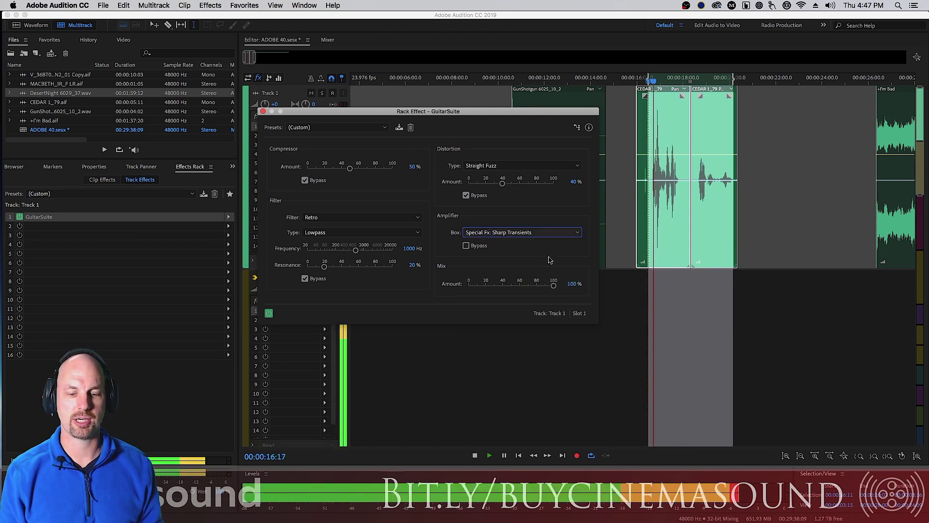
{"action": "key", "text": "space"}
{"action": "left_click", "coordinate": [540, 234]}
{"action": "left_click", "coordinate": [564, 371]}
{"action": "key", "text": "space"}
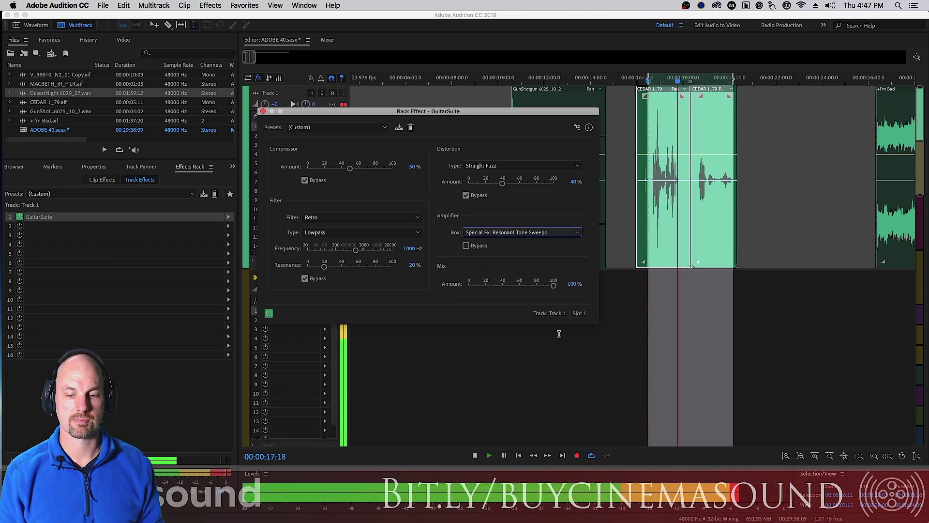
{"action": "key", "text": "space"}
{"action": "key", "text": "space"}
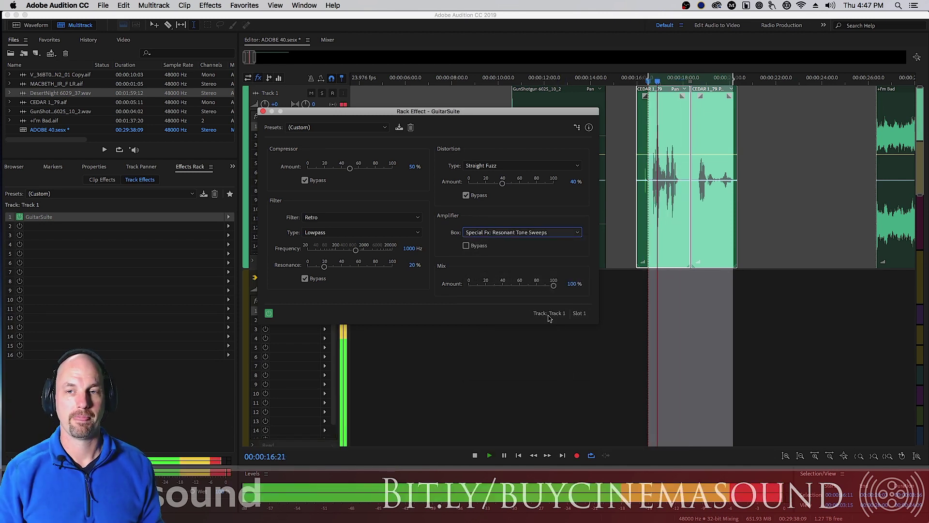
{"action": "key", "text": "space"}
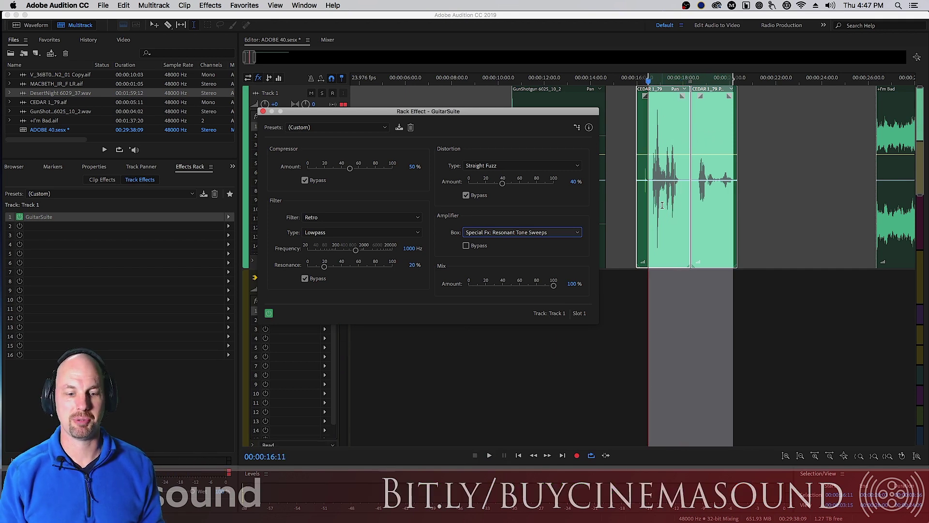
Step: Bypass the amplifier and audition the dialogue with the compressor active at 100%
{"action": "left_click", "coordinate": [466, 246]}
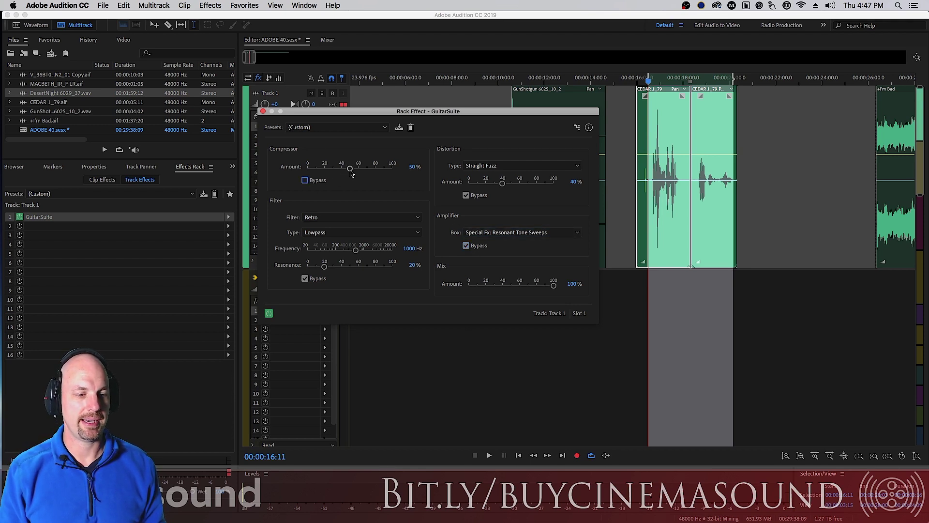
{"action": "left_click_drag", "start_coordinate": [354, 172], "coordinate": [395, 172]}
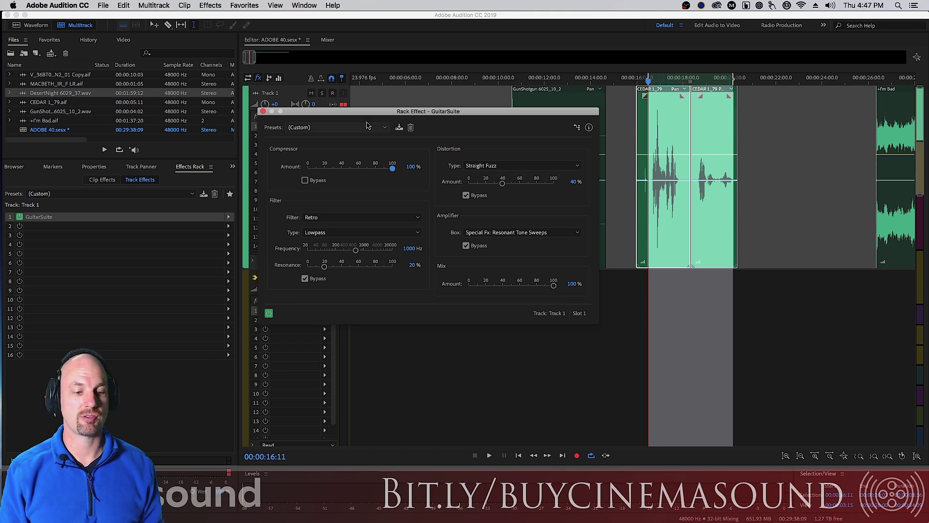
{"action": "key", "text": "space"}
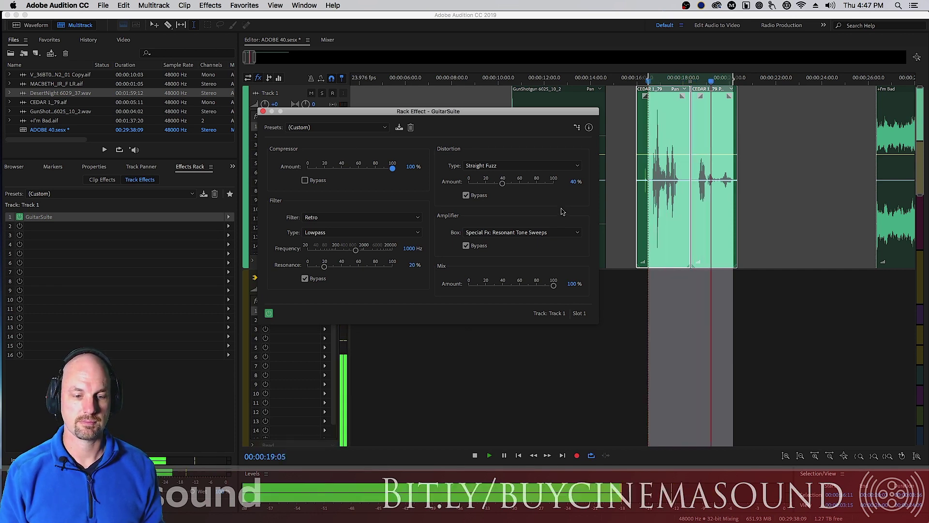
{"action": "key", "text": "space"}
Step: Audition the dialogue with the compressor bypassed, and reactivate the compressor at an amount of 62%
{"action": "left_click", "coordinate": [305, 180]}
{"action": "key", "text": "space"}
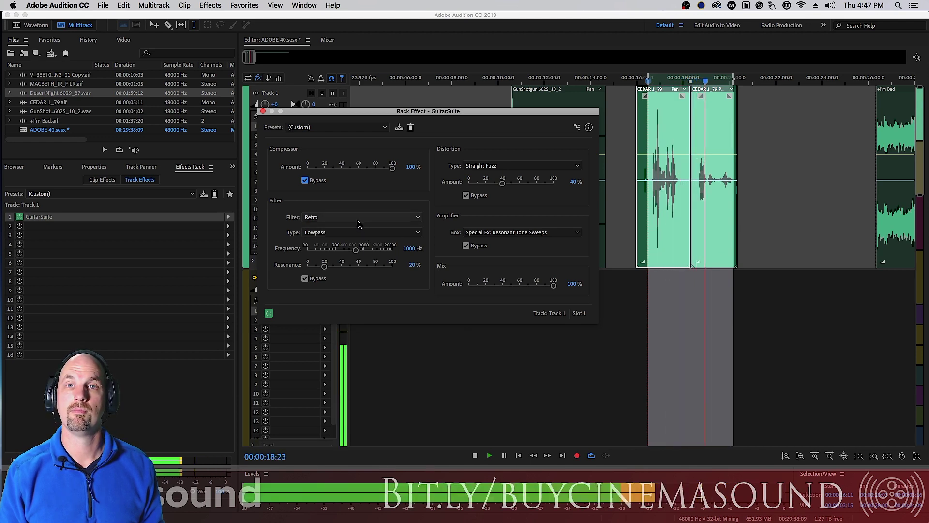
{"action": "key", "text": "space"}
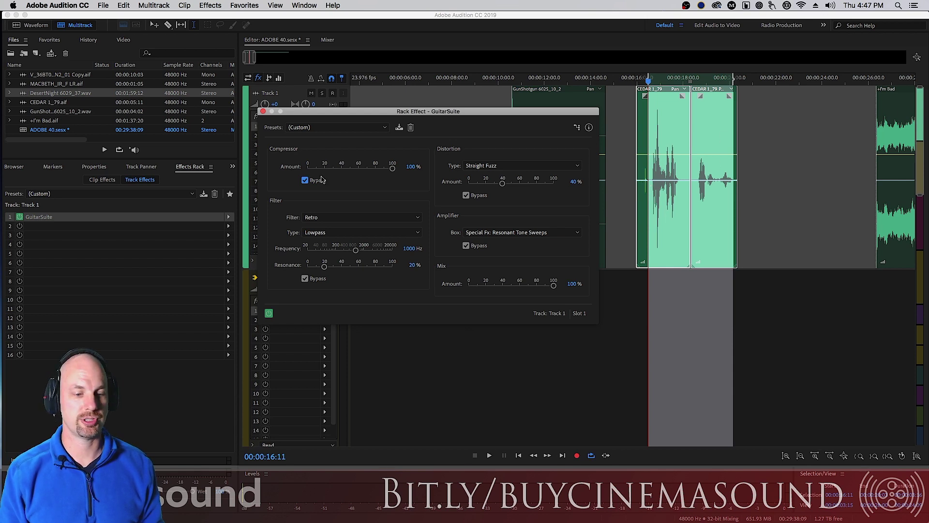
{"action": "left_click_drag", "start_coordinate": [393, 169], "coordinate": [360, 171]}
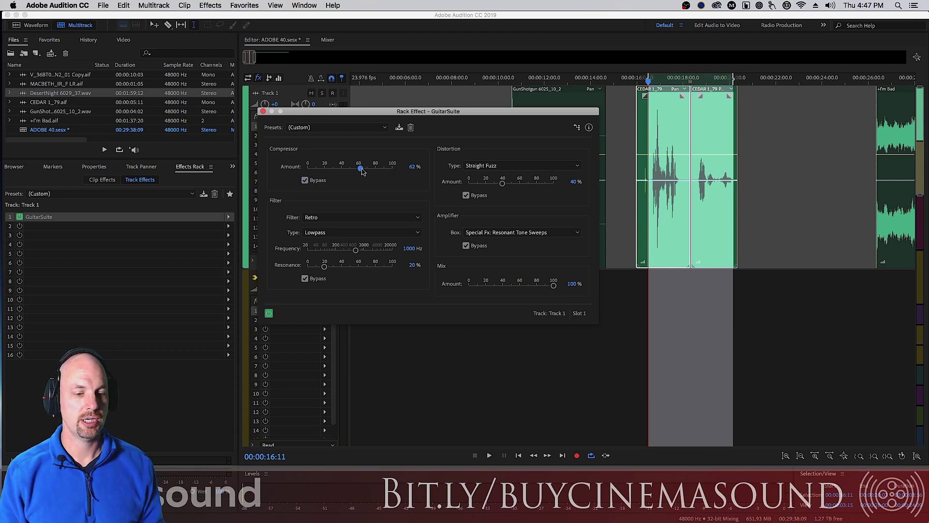
{"action": "left_click", "coordinate": [305, 180]}
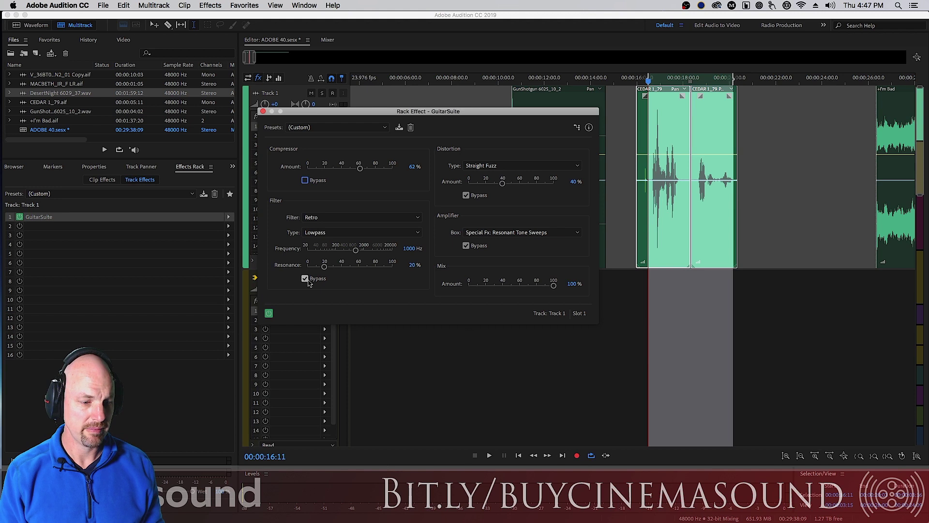
Step: Activate the Retro filter as Lowpass at 940 Hz with 34% resonance and audition the dialogue
{"action": "left_click", "coordinate": [388, 217]}
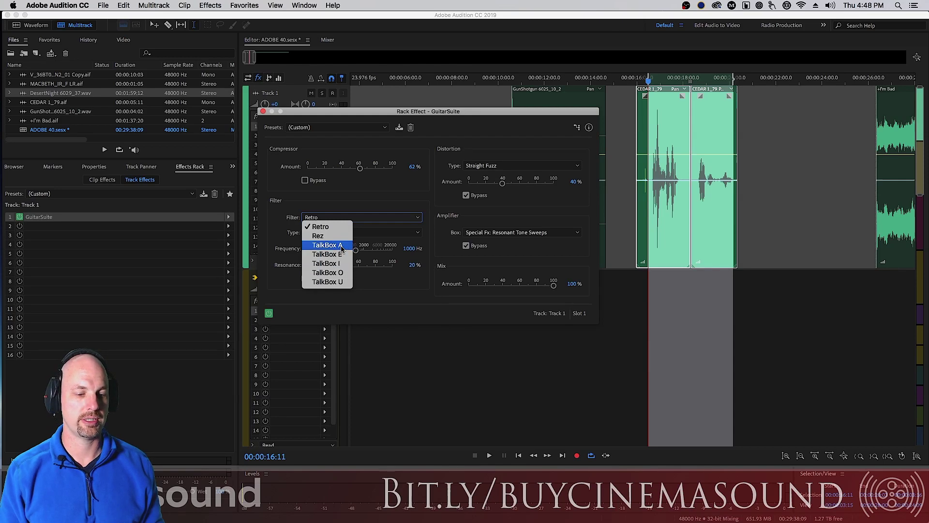
{"action": "left_click", "coordinate": [322, 227]}
{"action": "left_click", "coordinate": [338, 233]}
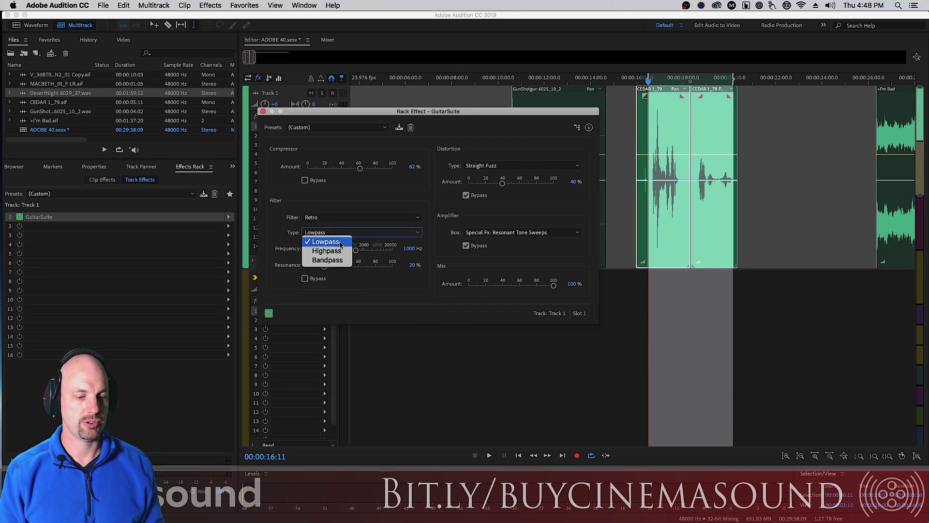
{"action": "left_click", "coordinate": [340, 241]}
{"action": "mouse_move", "coordinate": [356, 250]}
{"action": "left_mouse_down"}
{"action": "mouse_move", "coordinate": [346, 271]}
{"action": "mouse_move", "coordinate": [334, 269]}
{"action": "mouse_move", "coordinate": [333, 251]}
{"action": "mouse_move", "coordinate": [386, 252]}
{"action": "mouse_move", "coordinate": [333, 251]}
{"action": "mouse_move", "coordinate": [371, 252]}
{"action": "mouse_move", "coordinate": [355, 252]}
{"action": "left_mouse_up"}
{"action": "left_click", "coordinate": [370, 232]}
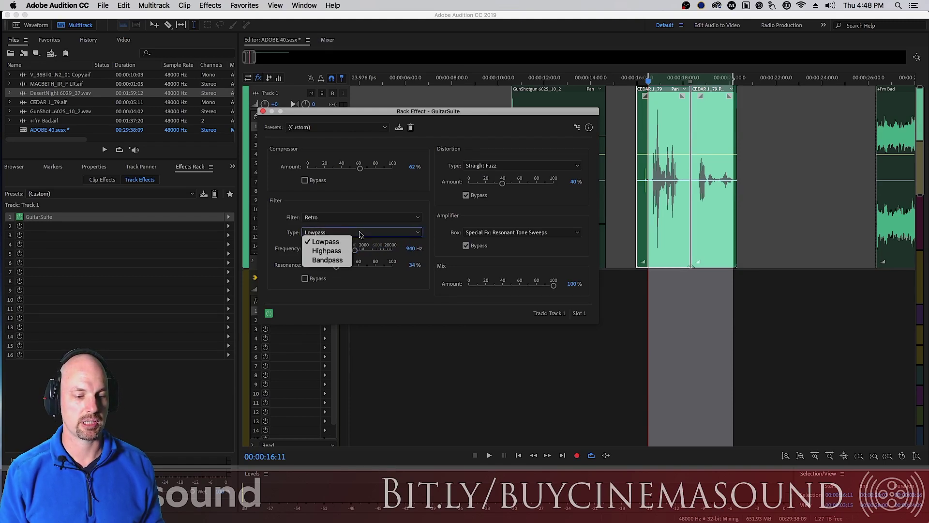
{"action": "left_click", "coordinate": [370, 231]}
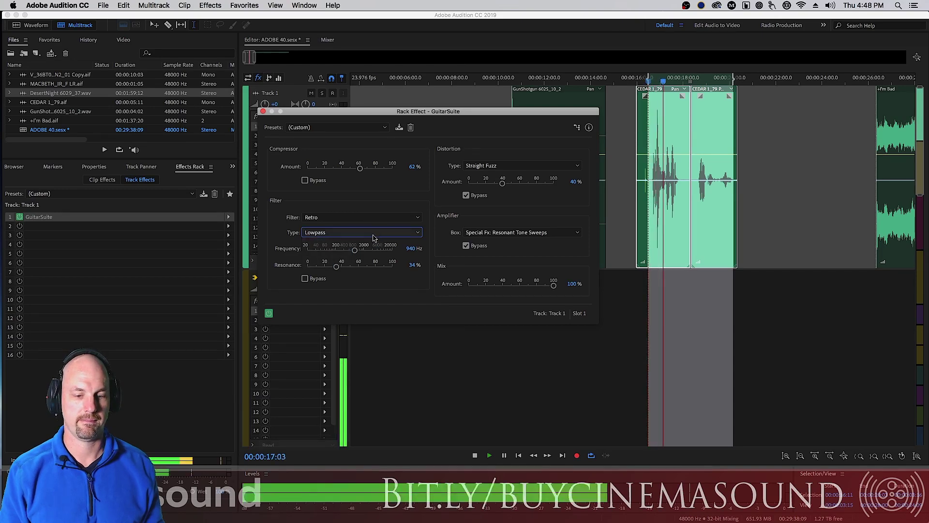
Step: Raise the Retro lowpass filter's frequency to 2961 Hz and audition the dialogue at 34% resonance
{"action": "left_click", "coordinate": [370, 252]}
{"action": "key", "text": "space"}
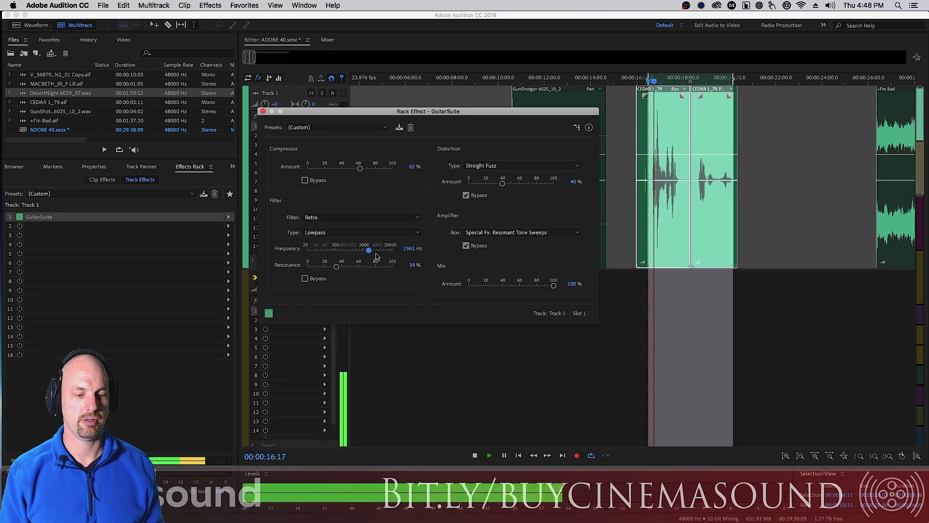
{"action": "key", "text": "space"}
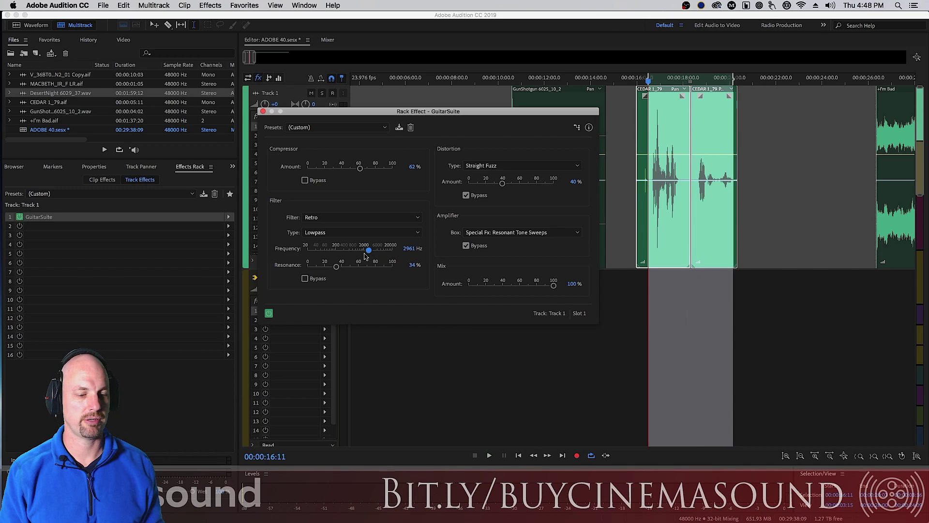
{"action": "mouse_move", "coordinate": [341, 269]}
{"action": "left_mouse_down"}
{"action": "mouse_move", "coordinate": [393, 269]}
{"action": "mouse_move", "coordinate": [337, 270]}
{"action": "left_mouse_up"}
{"action": "key", "text": "space"}
{"action": "key", "text": "space"}
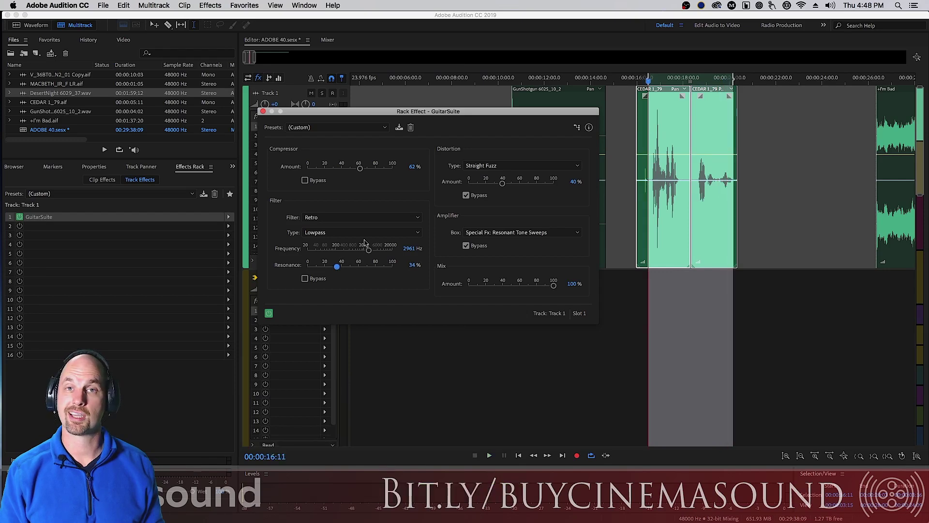
Step: Audition the dialogue through the Rez filter while raising its resonance to 53%
{"action": "left_click", "coordinate": [358, 217]}
{"action": "left_click", "coordinate": [339, 227]}
{"action": "key", "text": "space"}
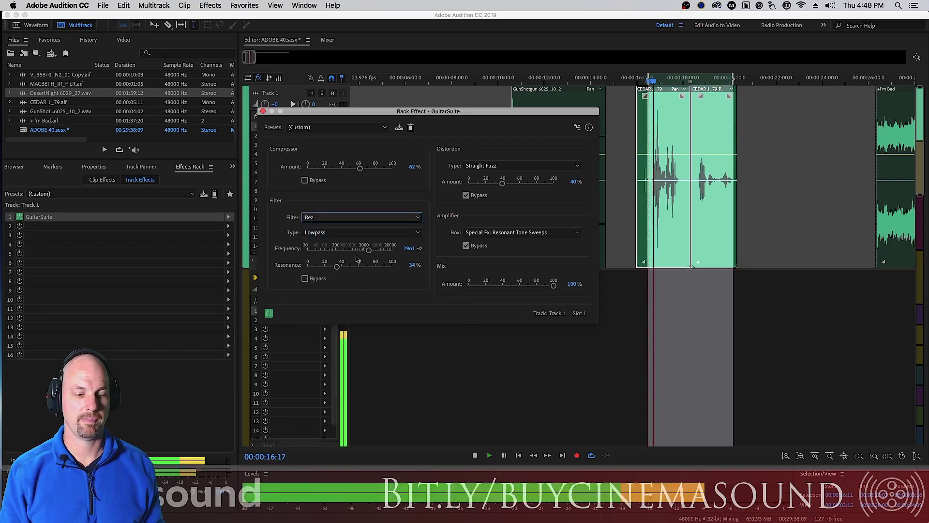
{"action": "left_click_drag", "start_coordinate": [337, 267], "coordinate": [362, 261]}
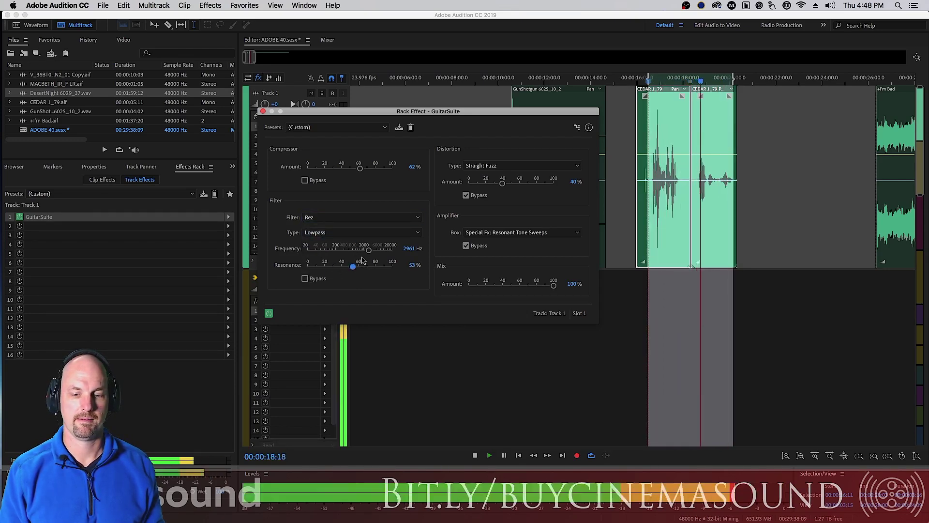
{"action": "key", "text": "space"}
Step: Audition the dialogue through the TalkBox A and TalkBox E filters
{"action": "left_click", "coordinate": [363, 217]}
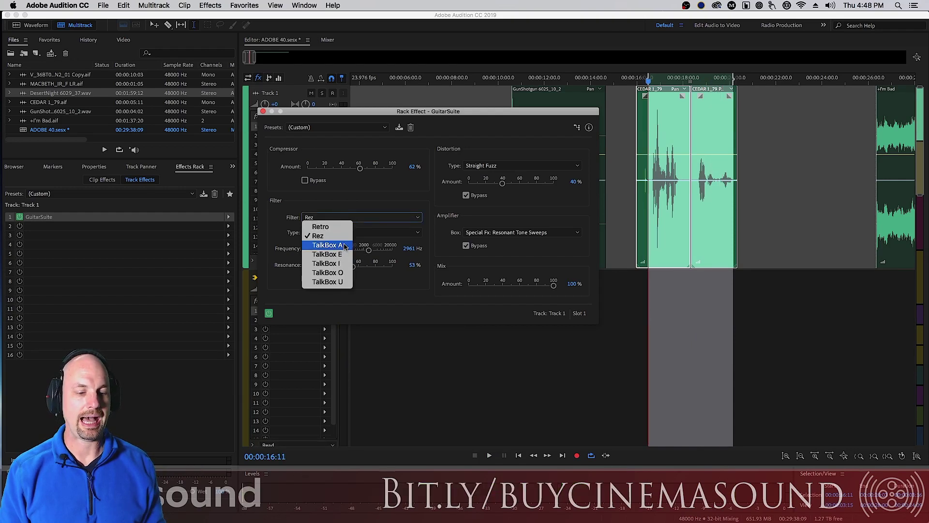
{"action": "left_click", "coordinate": [345, 246]}
{"action": "key", "text": "space"}
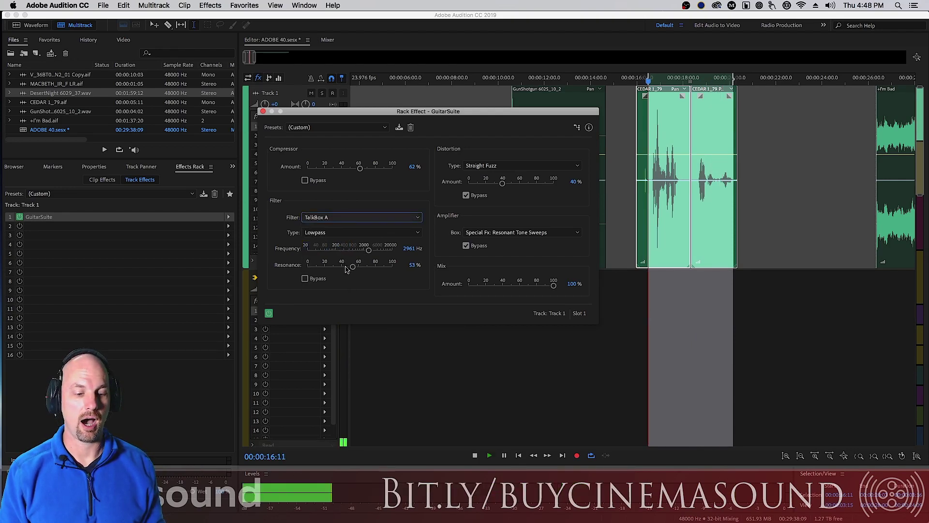
{"action": "left_click", "coordinate": [353, 217]}
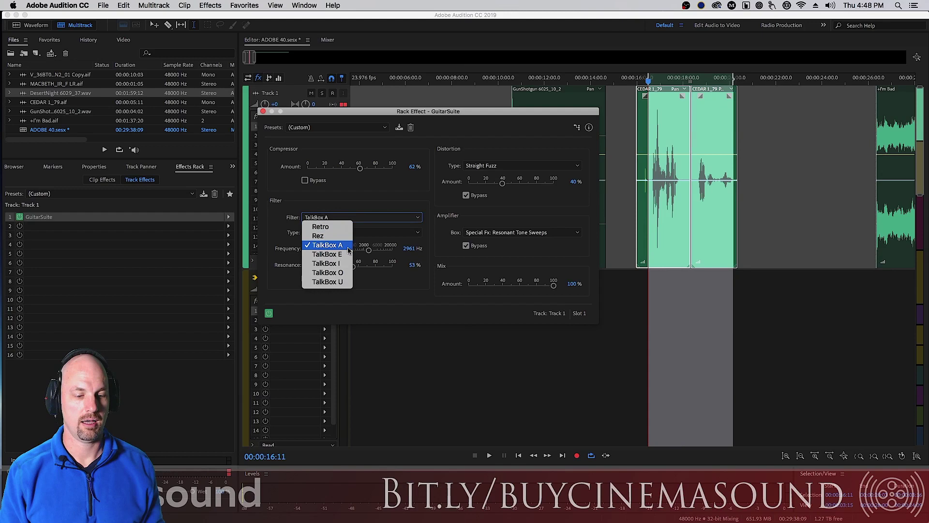
{"action": "left_click", "coordinate": [353, 277]}
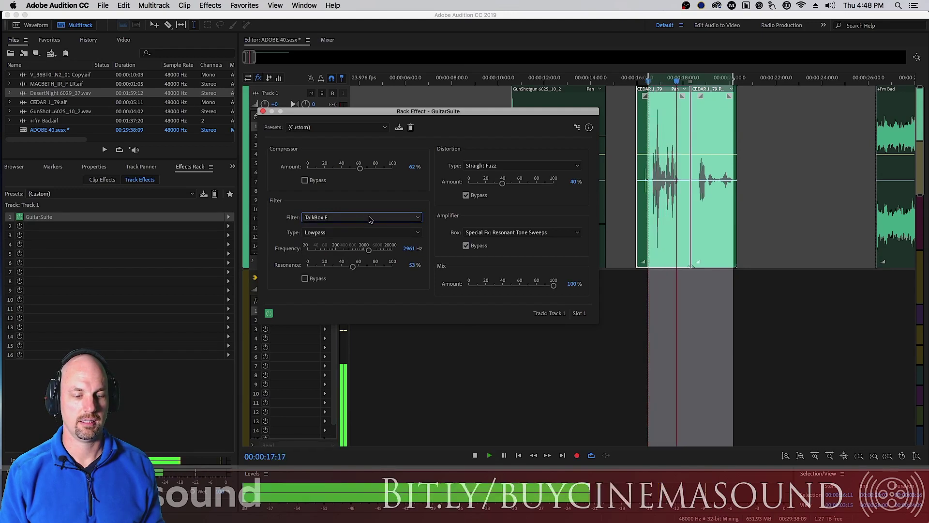
{"action": "key", "text": "space"}
Step: Audition the dialogue through the TalkBox I and TalkBox O filters
{"action": "left_click", "coordinate": [355, 218]}
{"action": "left_click", "coordinate": [355, 262]}
{"action": "key", "text": "space"}
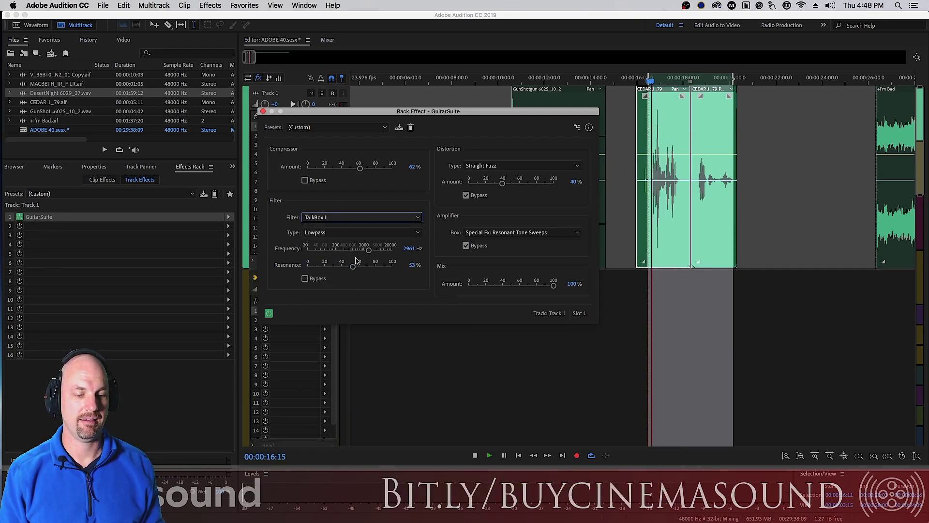
{"action": "key", "text": "space"}
{"action": "left_click", "coordinate": [358, 217]}
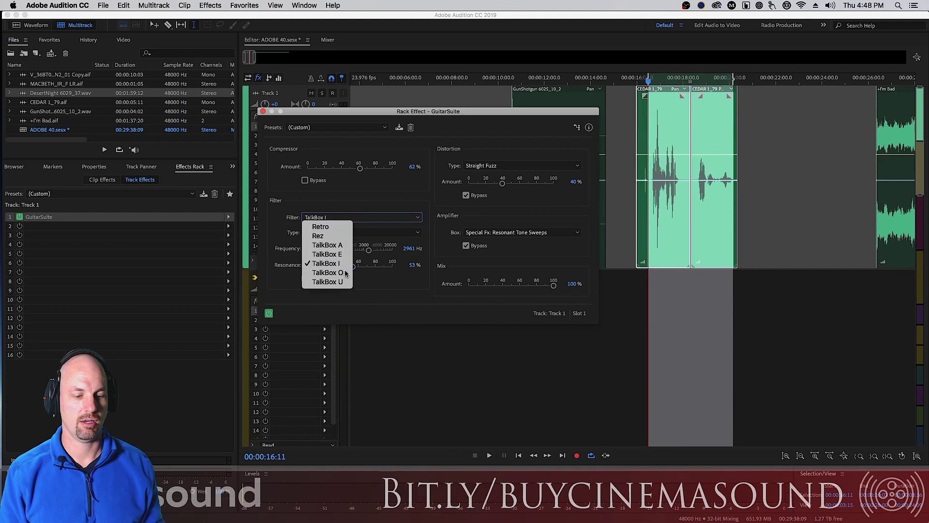
{"action": "left_click", "coordinate": [348, 272]}
{"action": "key", "text": "space"}
{"action": "key", "text": "space"}
Step: Switch the filter to TalkBox U and audition the dialogue through it
{"action": "left_click", "coordinate": [359, 218]}
{"action": "left_click", "coordinate": [354, 266]}
{"action": "key", "text": "space"}
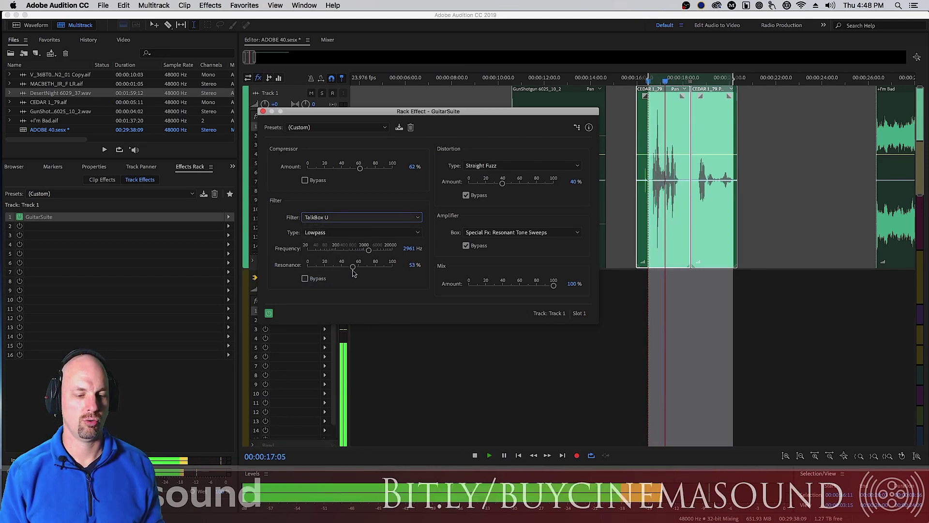
{"action": "key", "text": "space"}
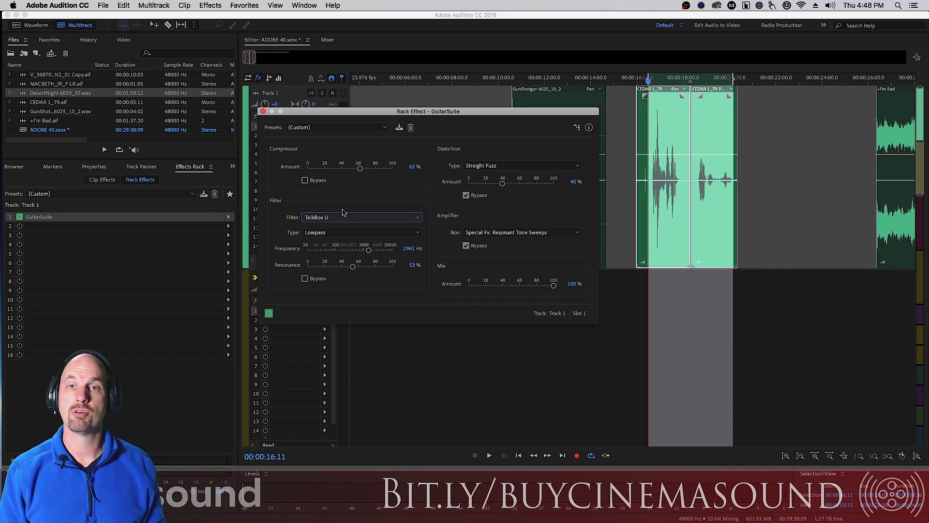
Step: Reactivate the Straight Fuzz distortion and the amplifier alongside the compressor and the TalkBox U filter
{"action": "left_click", "coordinate": [366, 218]}
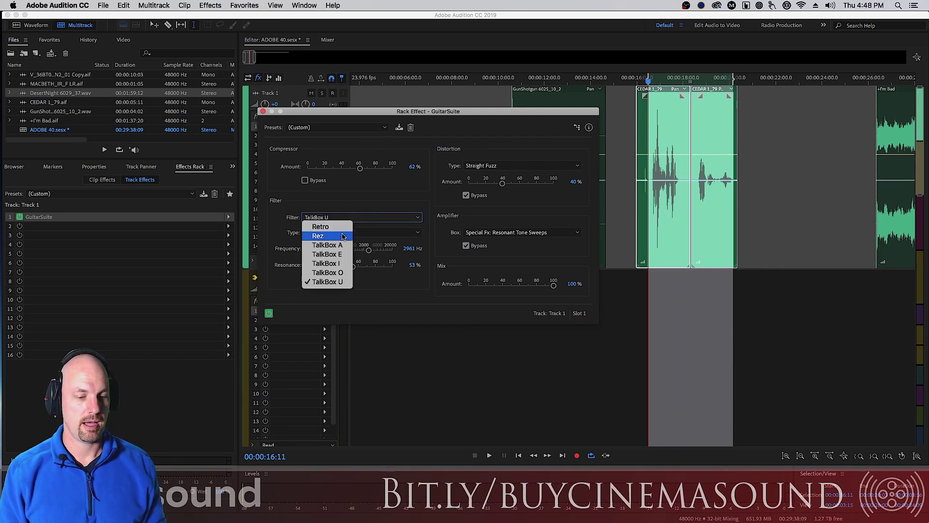
{"action": "left_click", "coordinate": [379, 198]}
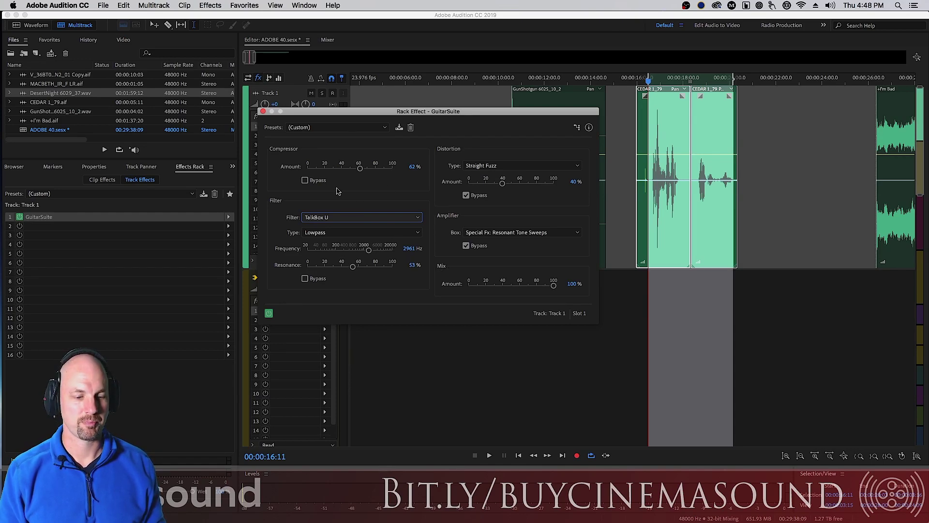
{"action": "left_click", "coordinate": [466, 196]}
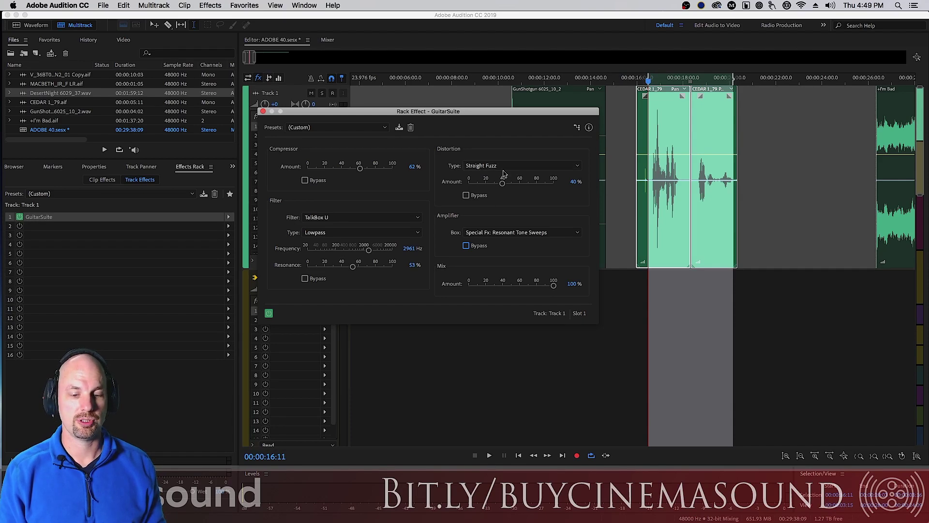
Step: Set the Guitar Suite amplifier box to Classic British Stack and bypass the compressor
{"action": "left_click", "coordinate": [512, 234]}
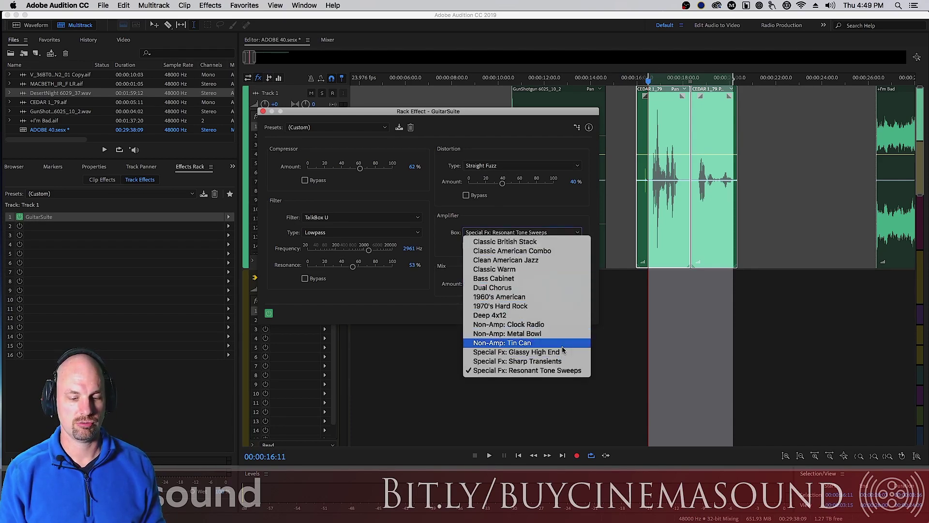
{"action": "left_click", "coordinate": [555, 241]}
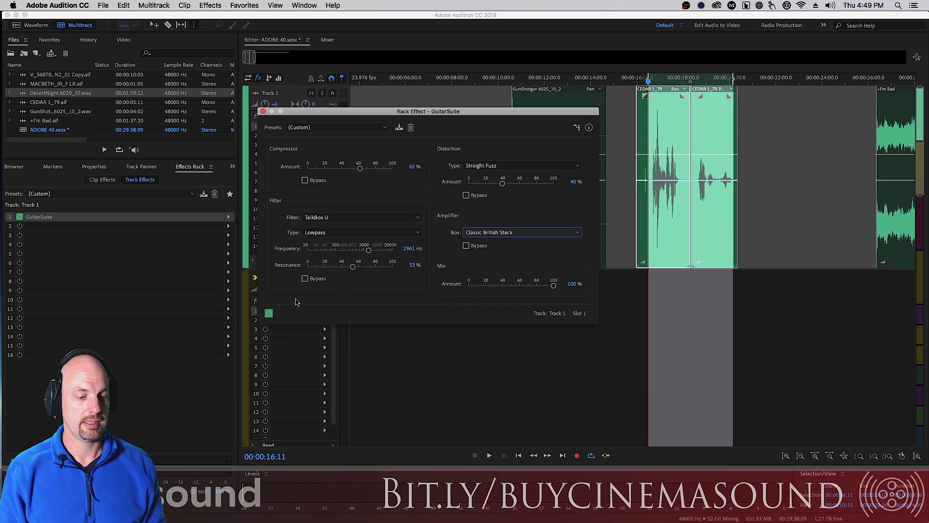
{"action": "left_click", "coordinate": [305, 180]}
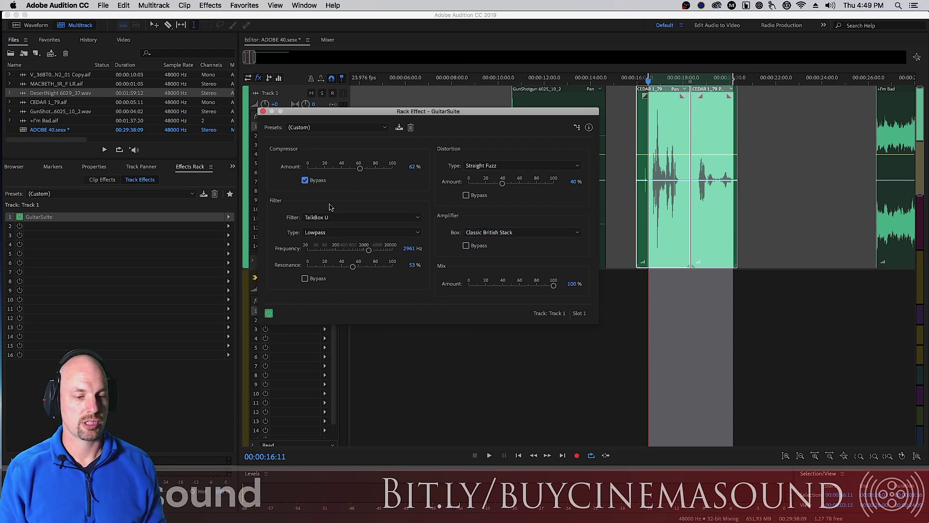
Step: Switch the filter to Retro and audition the dialogue through it
{"action": "left_click", "coordinate": [375, 217]}
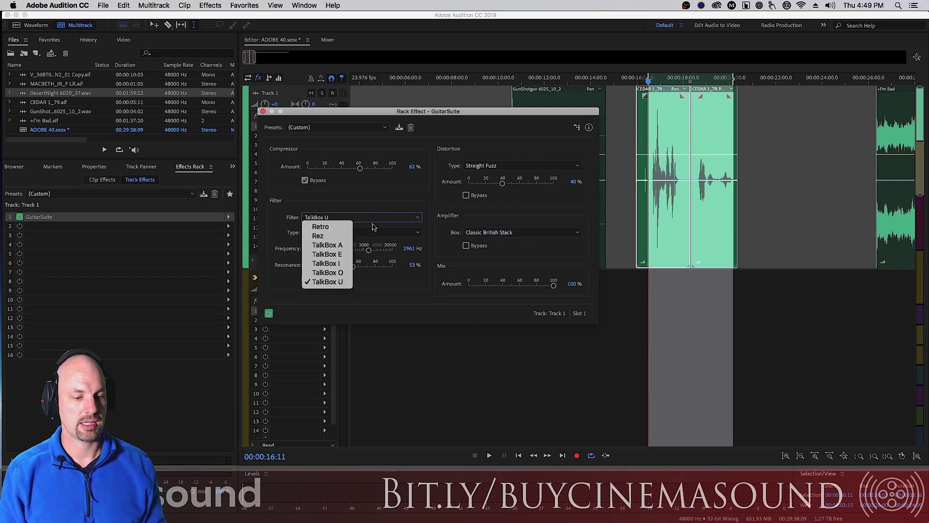
{"action": "left_click", "coordinate": [339, 227]}
{"action": "key", "text": "space"}
{"action": "key", "text": "space"}
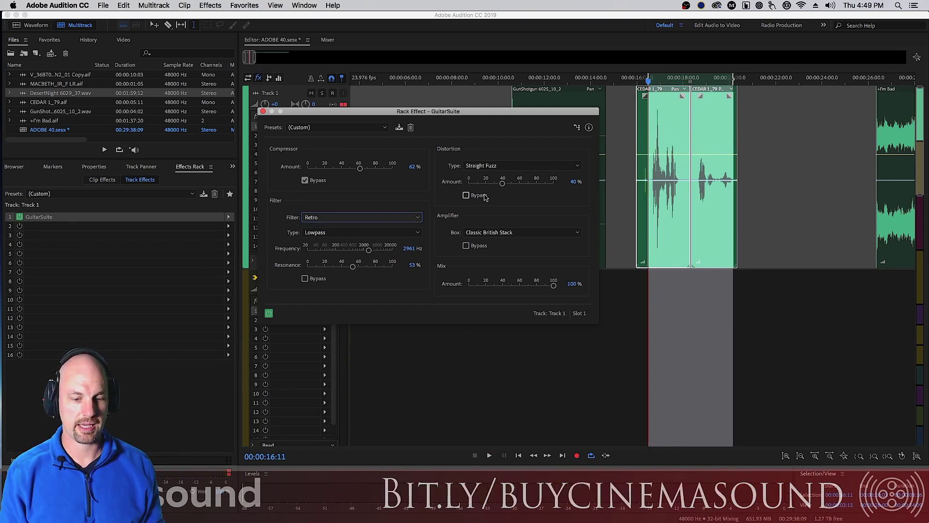
Step: Audition the dialogue with the Straight Fuzz distortion amount at 73 % and again at 61 %
{"action": "left_click_drag", "start_coordinate": [502, 184], "coordinate": [517, 184]}
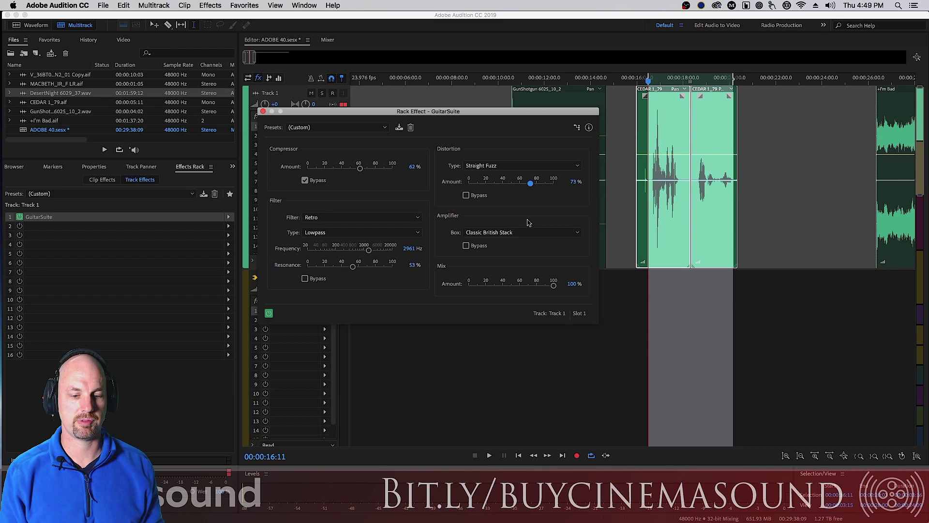
{"action": "key", "text": "space"}
{"action": "key", "text": "space"}
{"action": "left_click_drag", "start_coordinate": [530, 183], "coordinate": [520, 185]}
{"action": "key", "text": "space"}
{"action": "key", "text": "space"}
Step: Change the Retro filter to Bandpass with 43 % resonance and audition it at 1252 Hz and 2245 Hz
{"action": "left_click", "coordinate": [362, 232]}
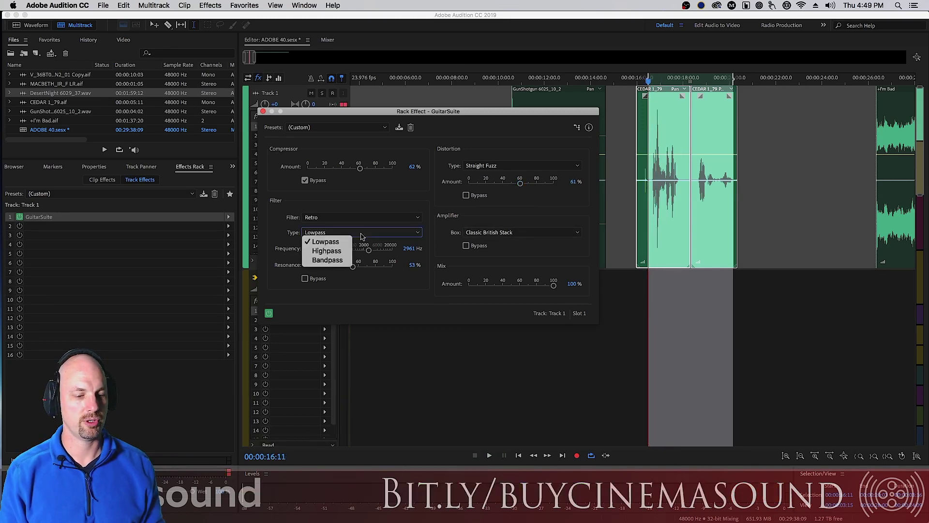
{"action": "left_click", "coordinate": [339, 262]}
{"action": "left_click_drag", "start_coordinate": [369, 252], "coordinate": [355, 254]}
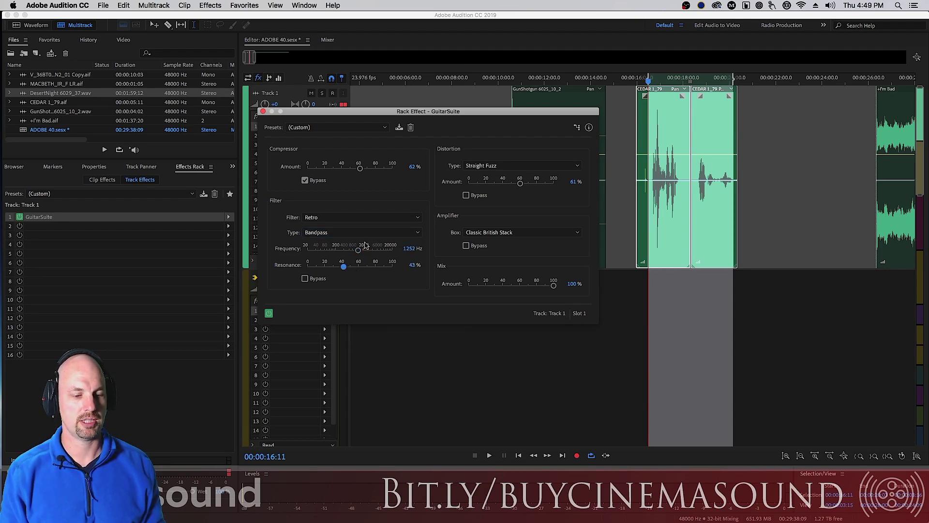
{"action": "key", "text": "space"}
{"action": "key", "text": "space"}
{"action": "left_click", "coordinate": [365, 250]}
{"action": "key", "text": "space"}
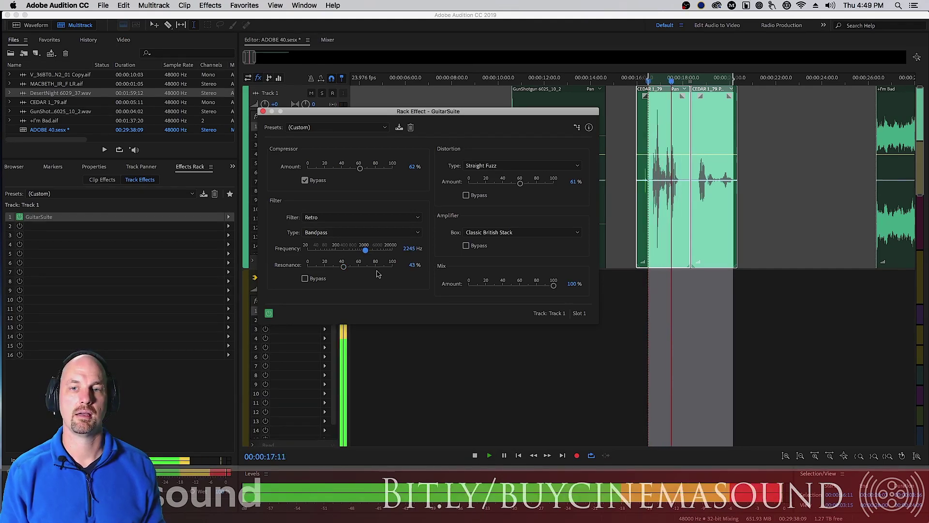
{"action": "key", "text": "space"}
Step: Switch the distortion type to Smooth Overdrive and audition the dialogue
{"action": "left_click", "coordinate": [521, 167]}
{"action": "left_click", "coordinate": [505, 217]}
{"action": "key", "text": "space"}
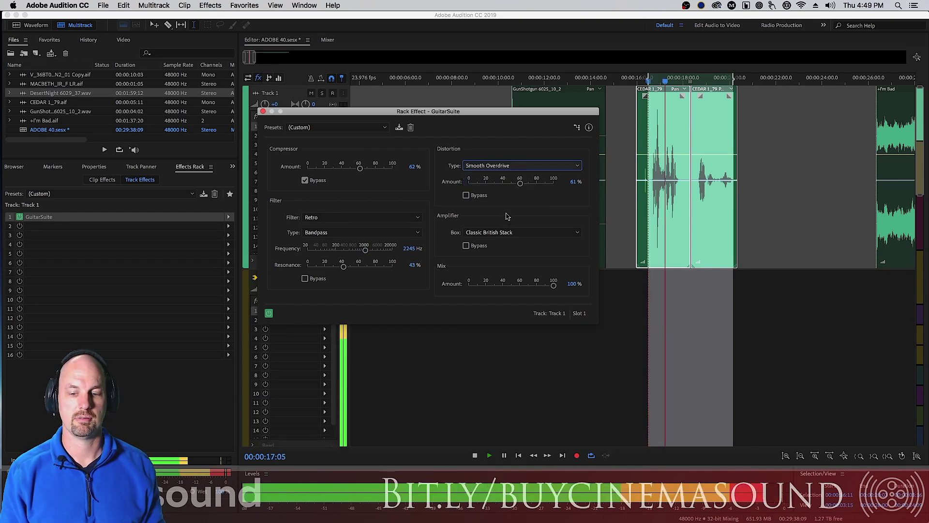
{"action": "key", "text": "space"}
Step: Change the amplifier box to 1960's American and audition the dialogue
{"action": "left_click", "coordinate": [504, 232]}
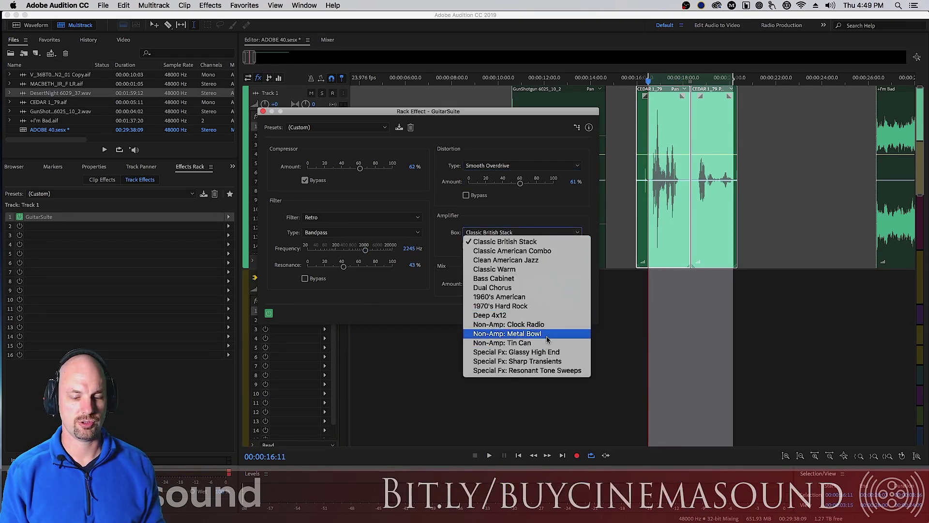
{"action": "left_click", "coordinate": [532, 297]}
{"action": "key", "text": "space"}
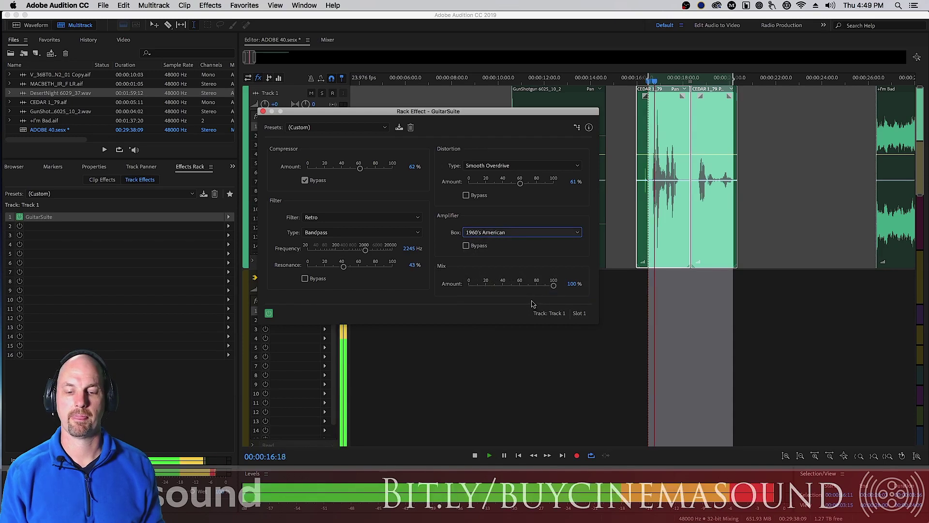
{"action": "key", "text": "space"}
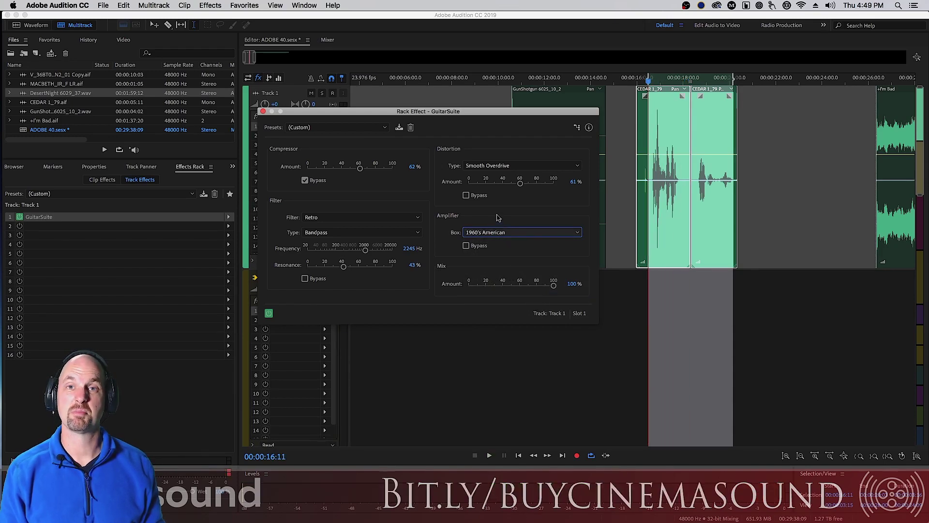
Step: Change the amplifier box to Non-Amp: Clock Radio and audition the dialogue
{"action": "left_click", "coordinate": [496, 228]}
{"action": "left_click", "coordinate": [552, 325]}
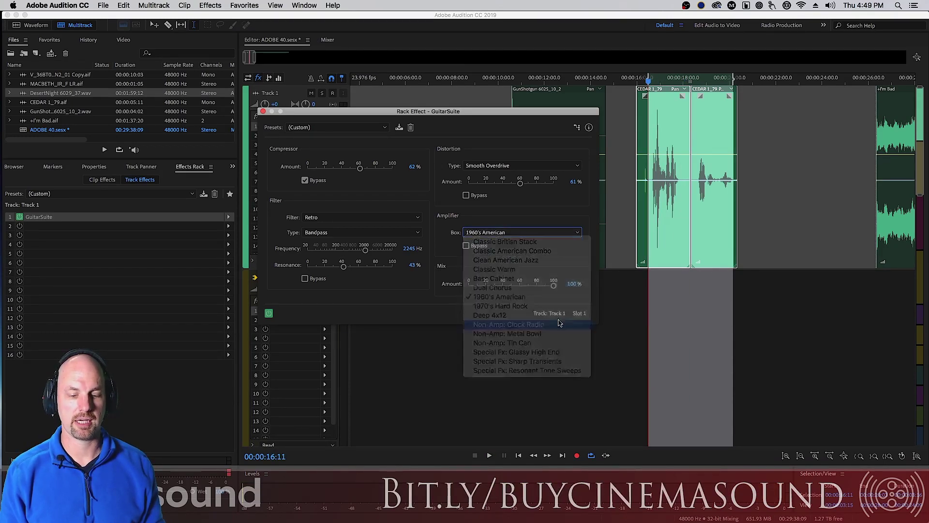
{"action": "key", "text": "space"}
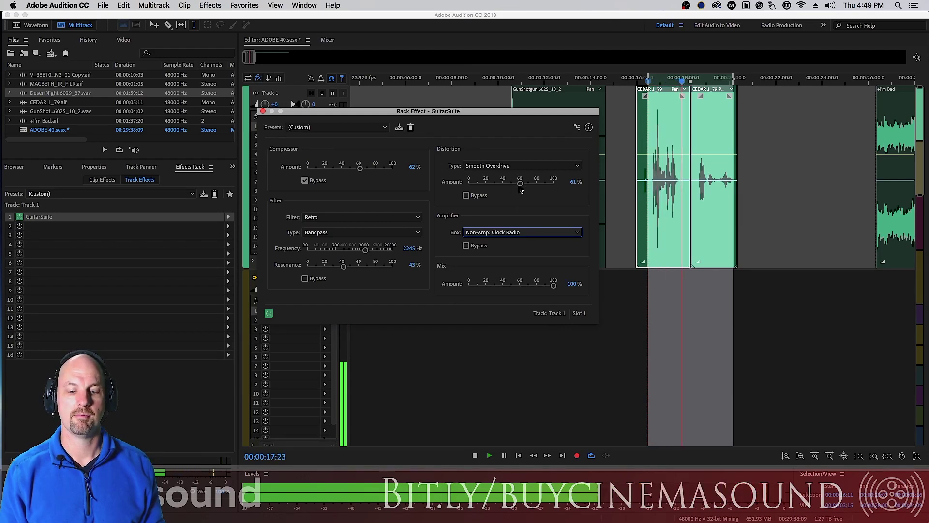
{"action": "key", "text": "space"}
Step: Lower the distortion amount to 38 % and audition the dialogue while switching the type to Straight Fuzz
{"action": "left_click_drag", "start_coordinate": [520, 184], "coordinate": [501, 184]}
{"action": "key", "text": "space"}
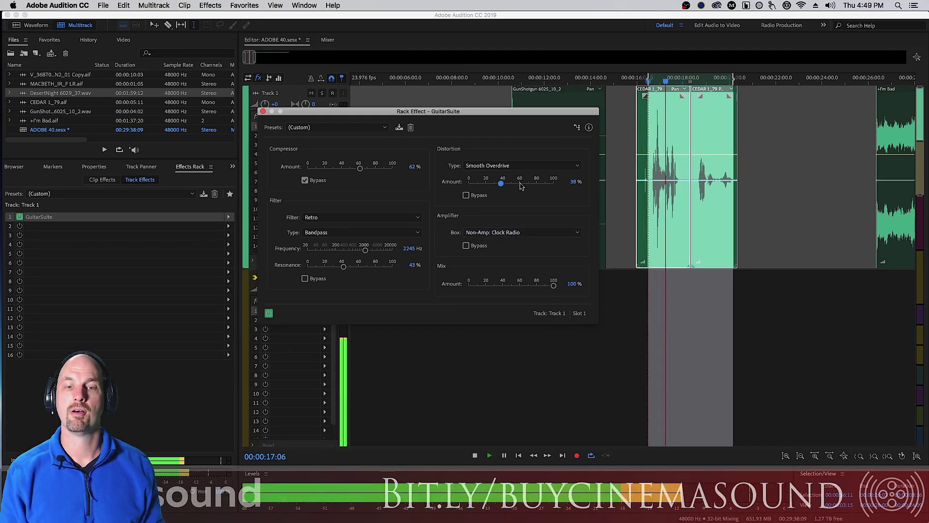
{"action": "left_click", "coordinate": [517, 166]}
{"action": "left_click", "coordinate": [517, 196]}
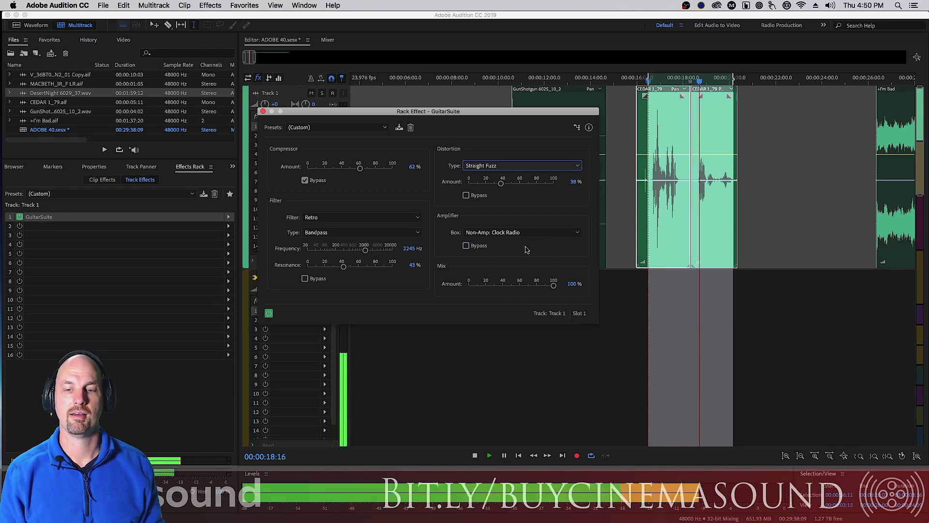
{"action": "key", "text": "space"}
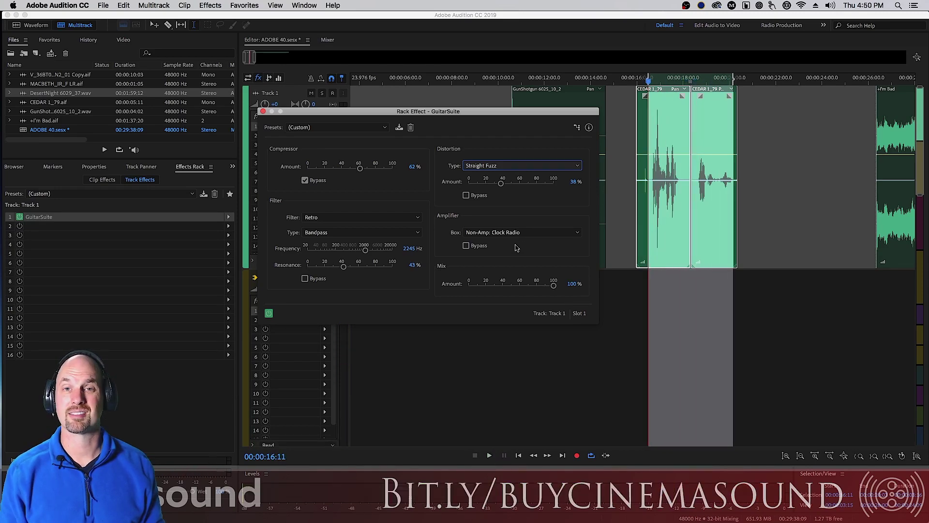
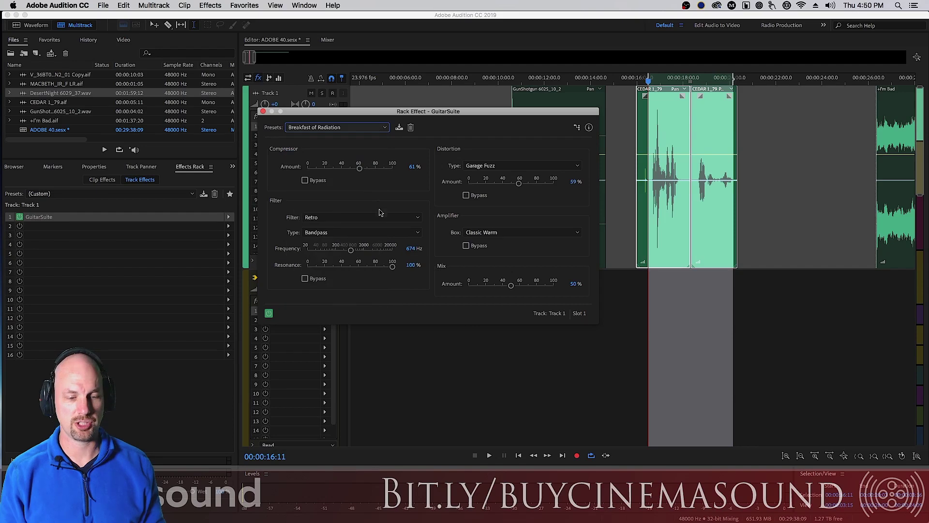
Step: Audition the Breakfast of Radiation preset, including with its filter resonance lowered to 0 %
{"action": "key", "text": "space"}
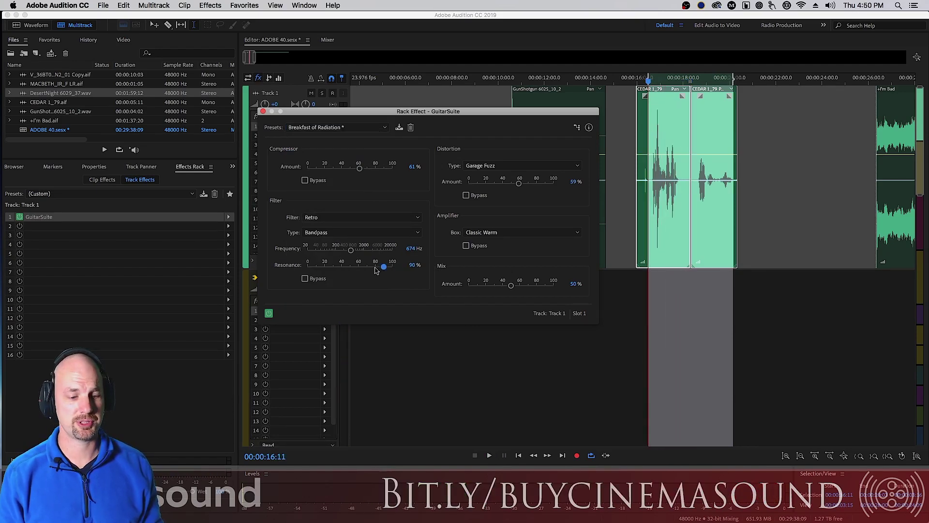
{"action": "key", "text": "space"}
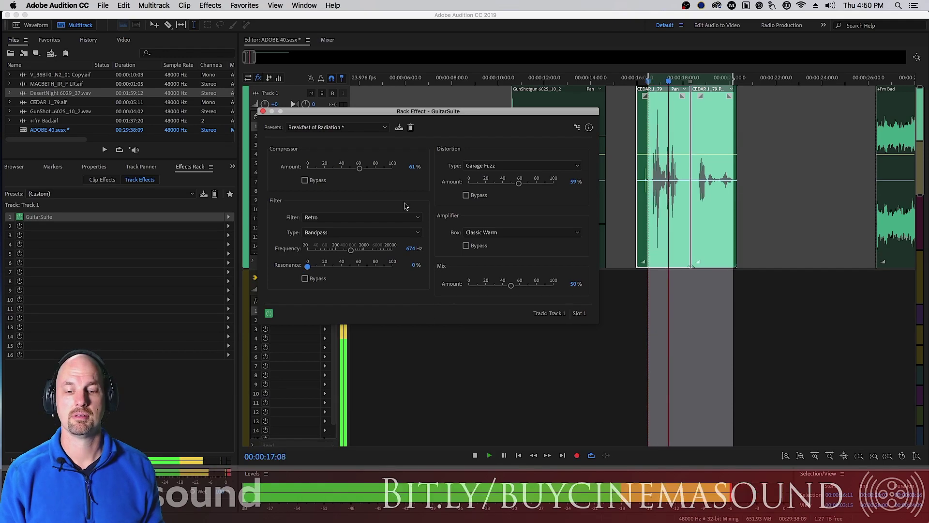
{"action": "key", "text": "space"}
Step: Load the Rez Box preset and audition the dialogue through it
{"action": "left_click", "coordinate": [368, 127]}
{"action": "left_click", "coordinate": [364, 248]}
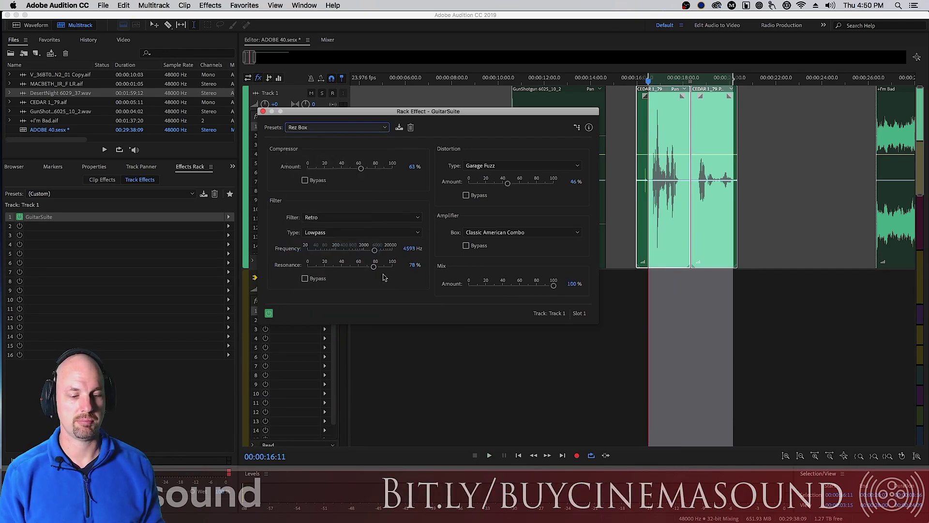
{"action": "key", "text": "space"}
{"action": "key", "text": "space"}
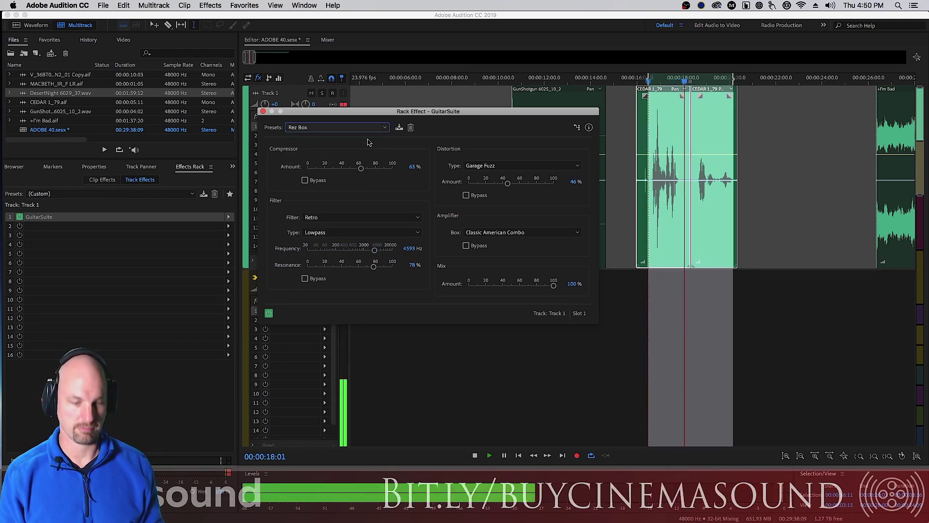
Step: Load the Lowest Fidelity preset and audition the dialogue through it
{"action": "left_click", "coordinate": [367, 128]}
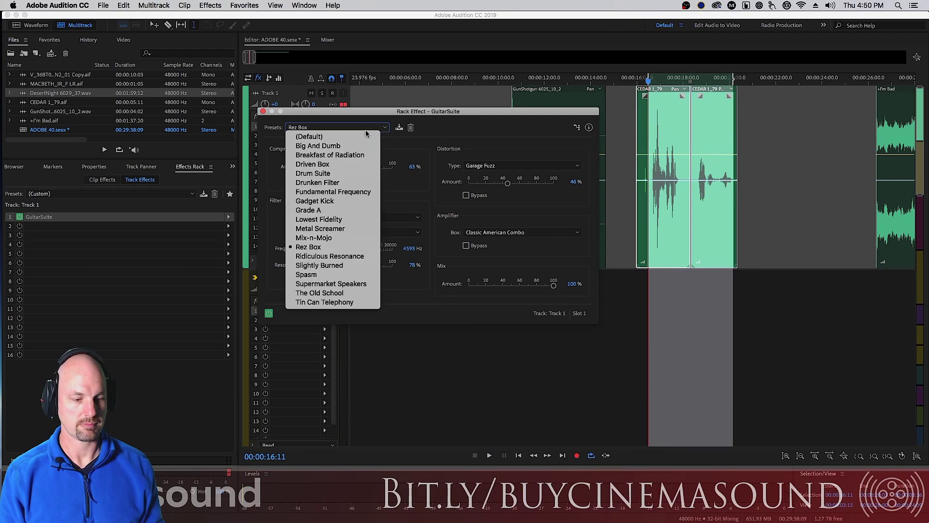
{"action": "left_click", "coordinate": [361, 219]}
{"action": "key", "text": "space"}
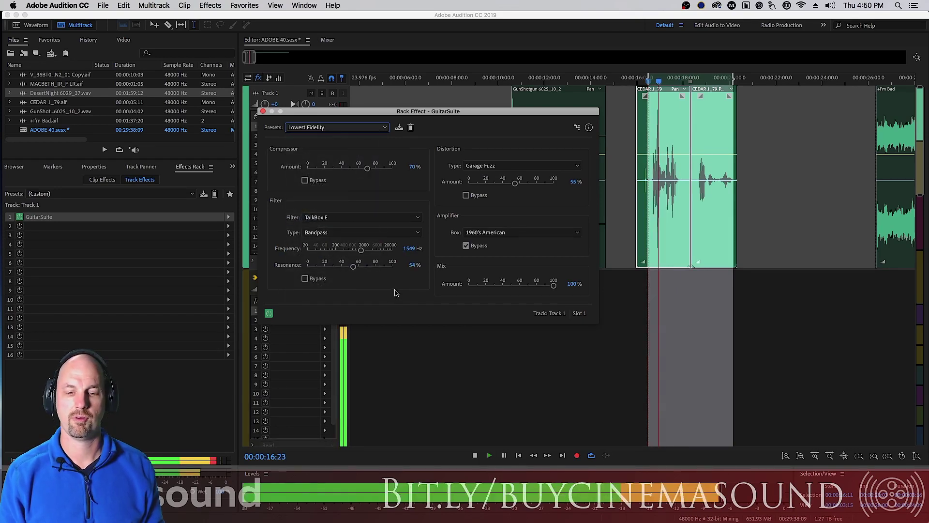
{"action": "key", "text": "space"}
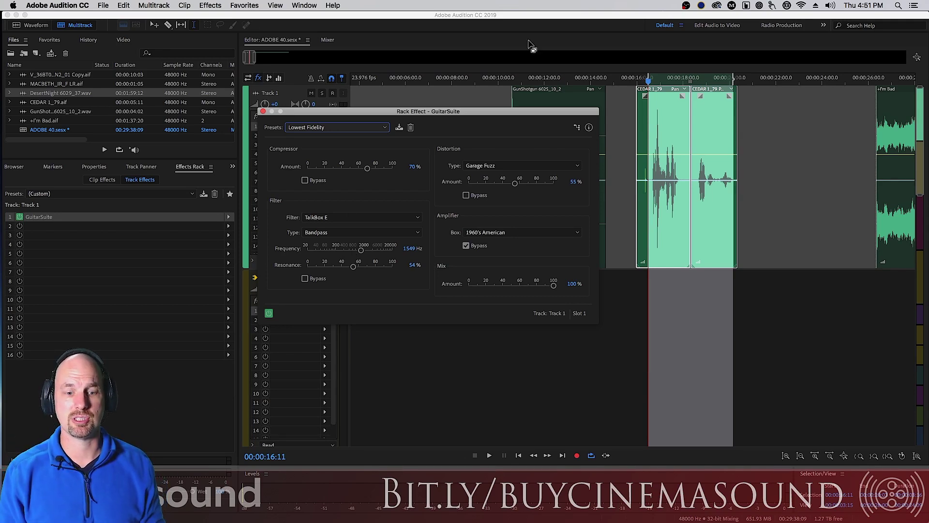
Step: Add a Parametric Equalizer to slot 2 of Track 1's effects rack, after the Guitar Suite
{"action": "left_click_drag", "start_coordinate": [498, 115], "coordinate": [499, 188]}
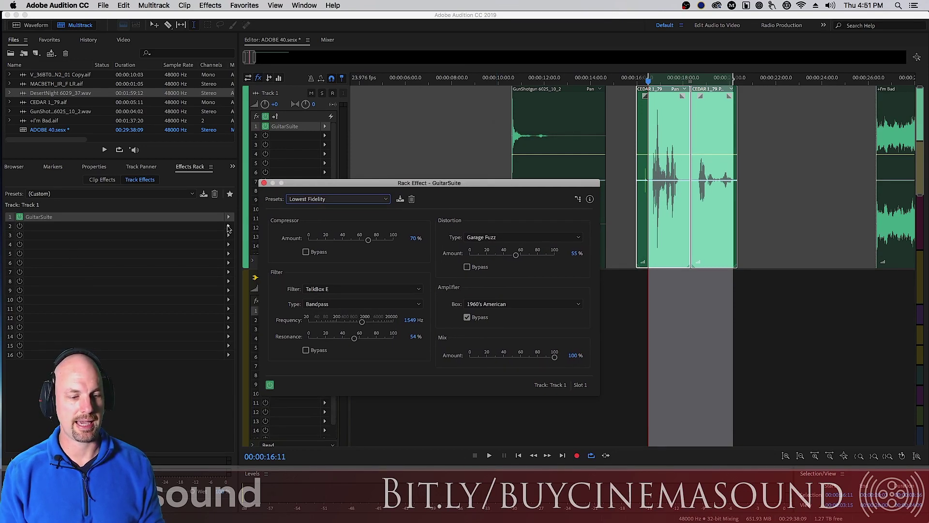
{"action": "left_click", "coordinate": [228, 228]}
{"action": "mouse_move", "coordinate": [324, 280]}
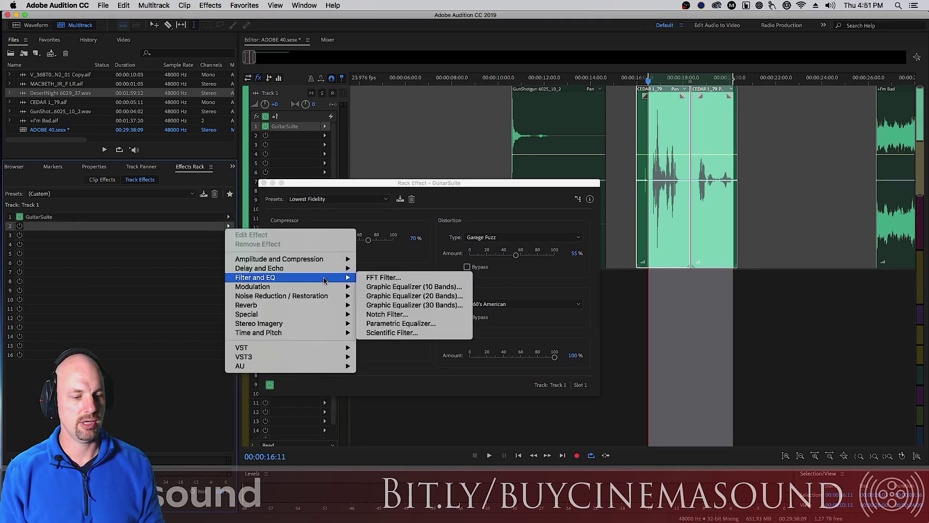
{"action": "left_click", "coordinate": [431, 323]}
{"action": "left_click_drag", "start_coordinate": [436, 145], "coordinate": [434, 77]}
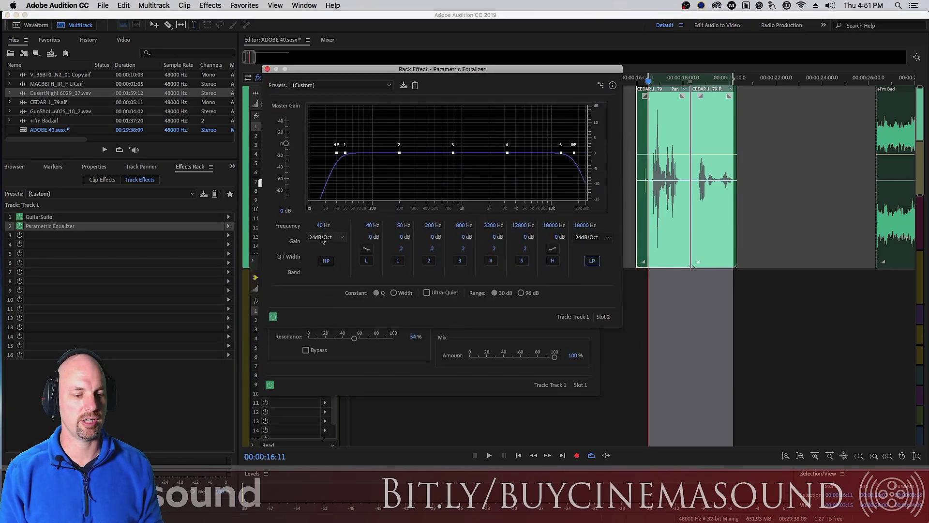
Step: Set the equalizer's high-pass to 487 Hz and low-pass to 5789 Hz, both with 48dB/Oct slopes
{"action": "left_click", "coordinate": [318, 237]}
{"action": "left_click", "coordinate": [329, 301]}
{"action": "left_click", "coordinate": [591, 237]}
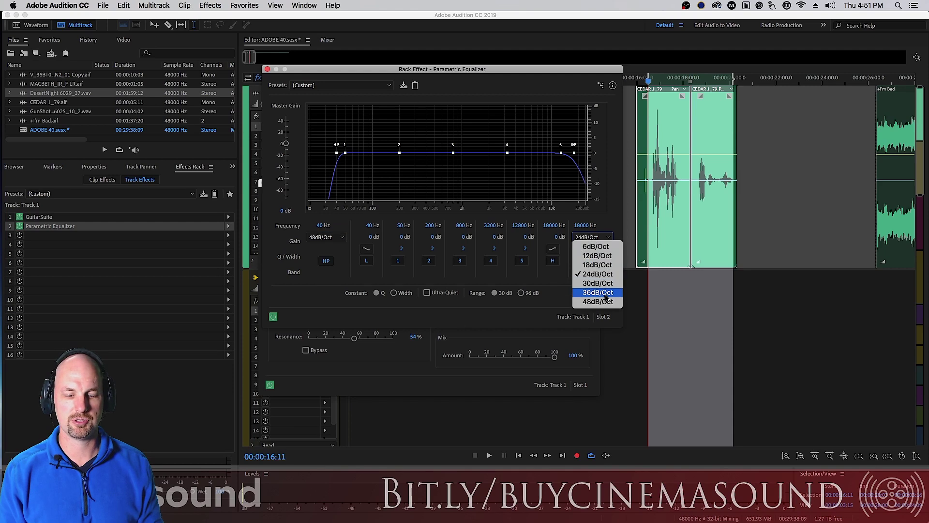
{"action": "left_click", "coordinate": [599, 301]}
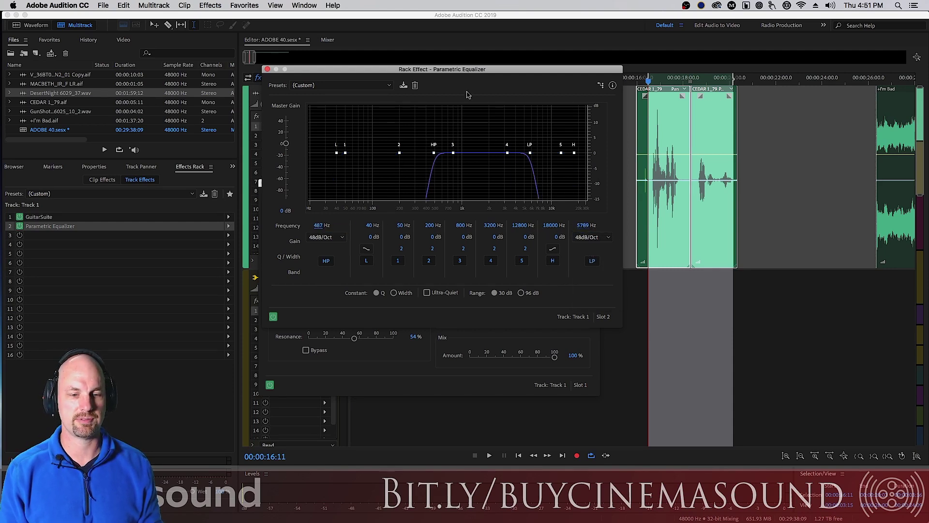
Step: Audition the band-limited dialogue, boosting equalizer band 4 at 3200 Hz by 10.7 dB, and move the equalizer window clear of the Guitar Suite settings
{"action": "key", "text": "space"}
{"action": "key", "text": "space"}
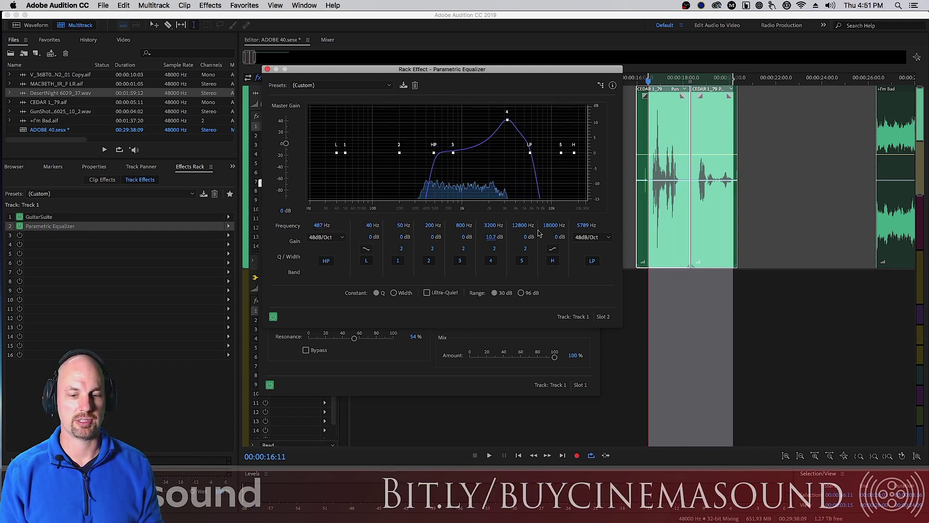
{"action": "key", "text": "space"}
{"action": "left_click_drag", "start_coordinate": [474, 69], "coordinate": [753, 181]}
{"action": "key", "text": "space"}
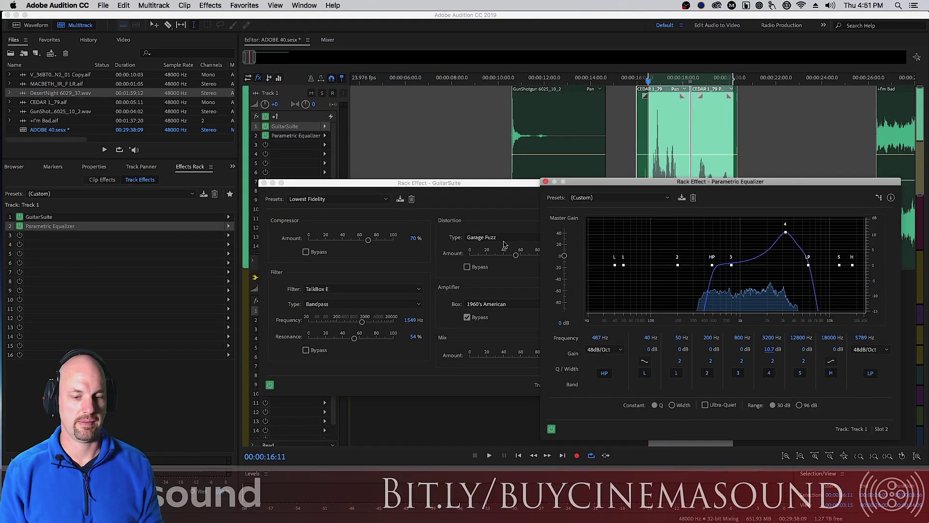
Step: Switch the Guitar Suite distortion to Straight Fuzz and reduce its amount to 33 % while playing the dialogue
{"action": "left_click_drag", "start_coordinate": [425, 183], "coordinate": [305, 88]}
{"action": "left_click", "coordinate": [401, 141]}
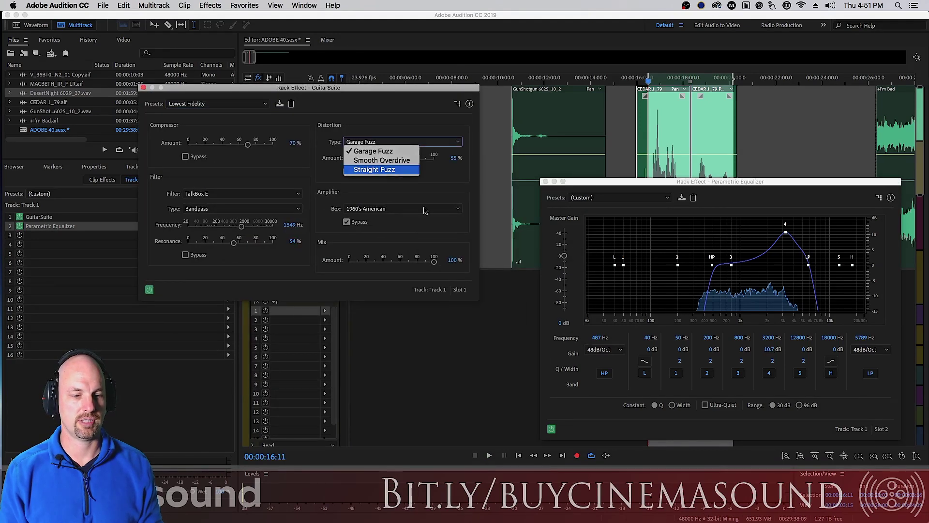
{"action": "left_click", "coordinate": [374, 170]}
{"action": "key", "text": "space"}
{"action": "left_click_drag", "start_coordinate": [396, 159], "coordinate": [377, 162]}
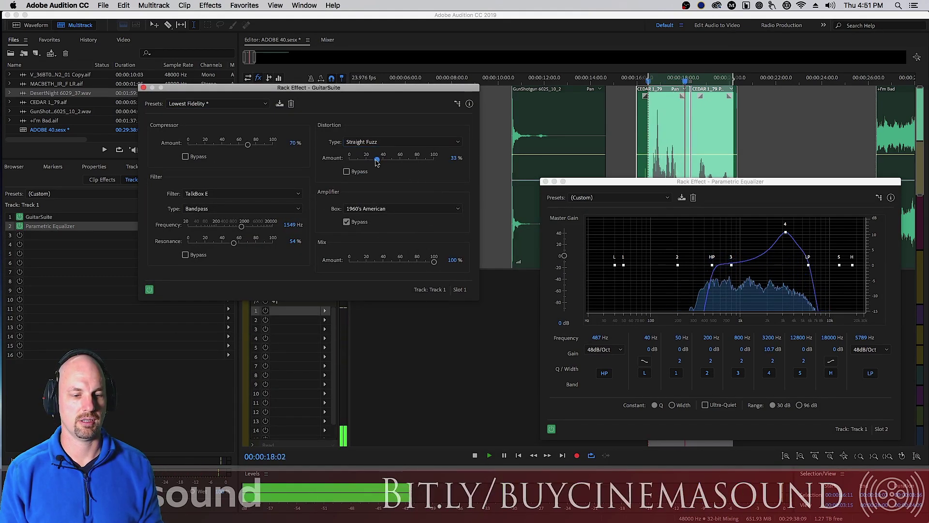
Step: Change the Guitar Suite amplifier box to Classic Warm, take the amplifier out of bypass, and audition the dialogue
{"action": "key", "text": "space"}
{"action": "left_click", "coordinate": [384, 209]}
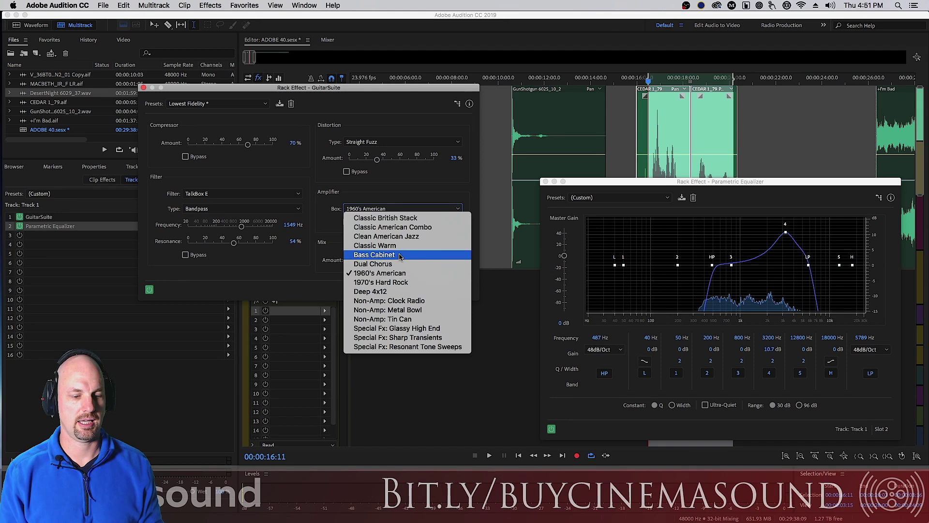
{"action": "left_click", "coordinate": [400, 245]}
{"action": "key", "text": "space"}
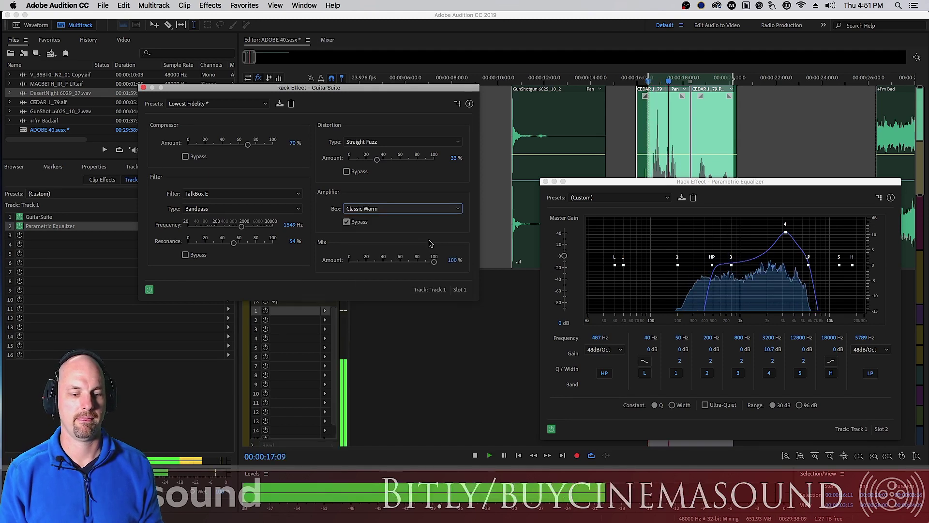
{"action": "key", "text": "Tab"}
{"action": "key", "text": "space"}
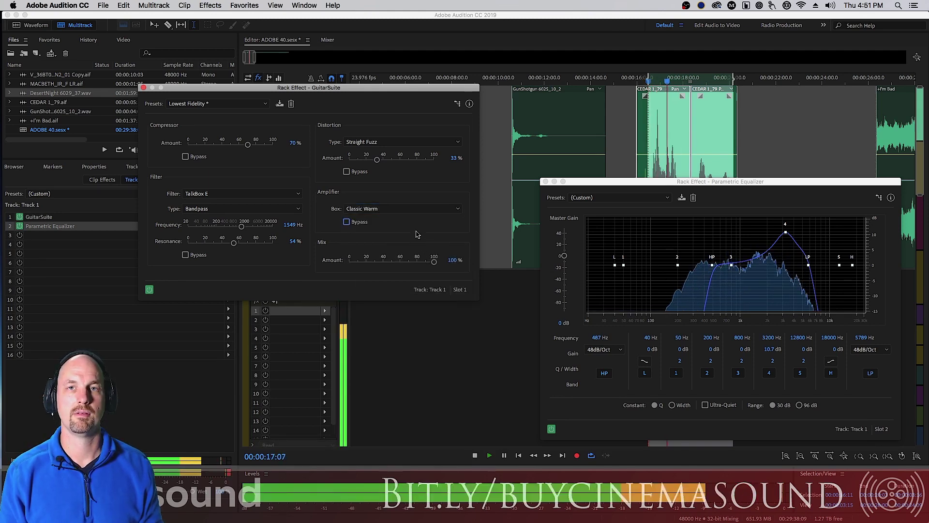
{"action": "key", "text": "space"}
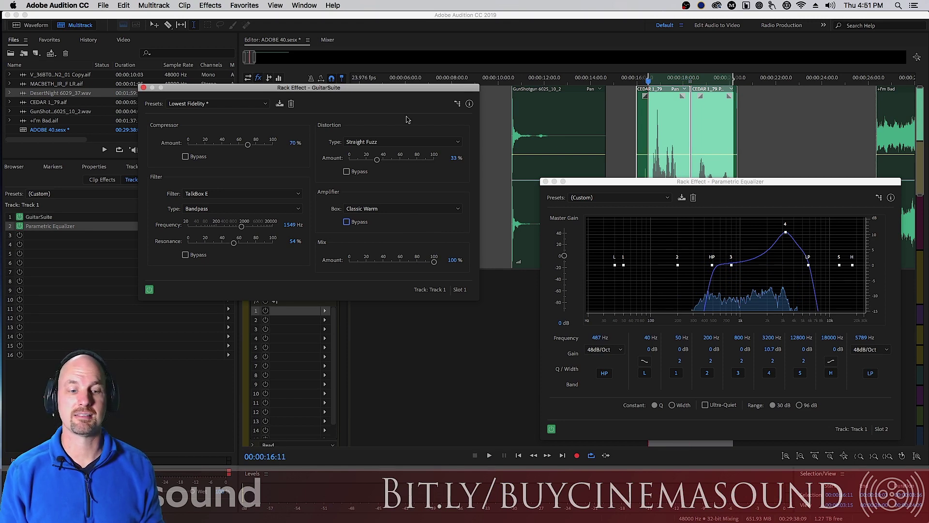
Step: Add an Echo effect to slot 3 of Track 1's rack, moving the effect windows clear of the track controls
{"action": "left_click_drag", "start_coordinate": [394, 86], "coordinate": [653, 132]}
{"action": "left_click", "coordinate": [324, 145]}
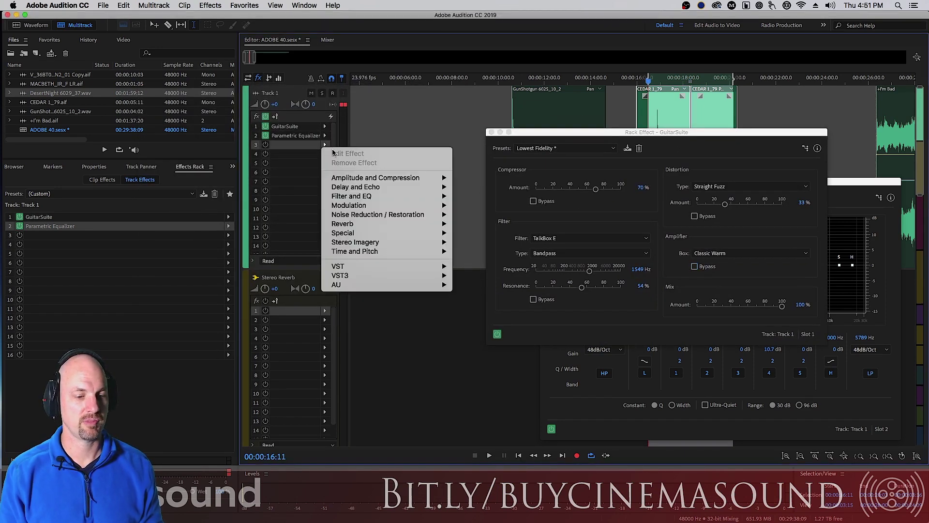
{"action": "mouse_move", "coordinate": [401, 236]}
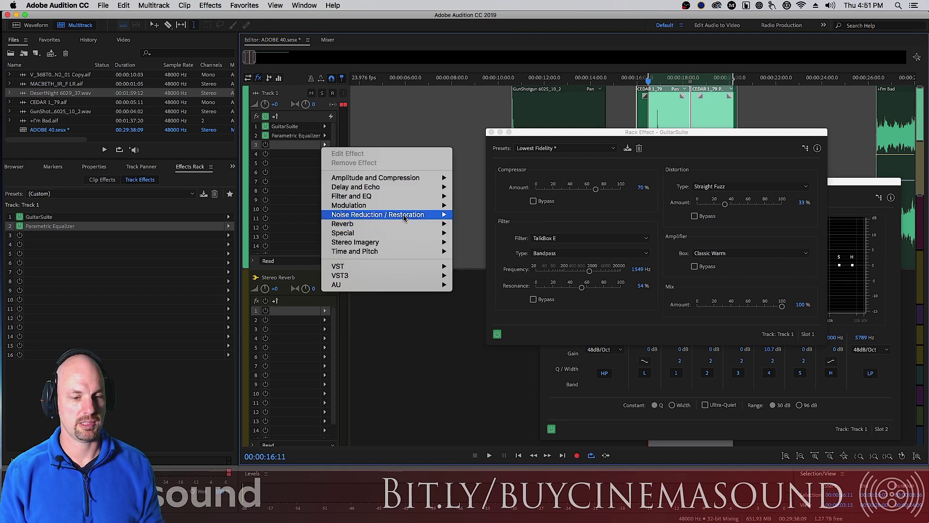
{"action": "mouse_move", "coordinate": [412, 188]}
{"action": "left_click", "coordinate": [497, 206]}
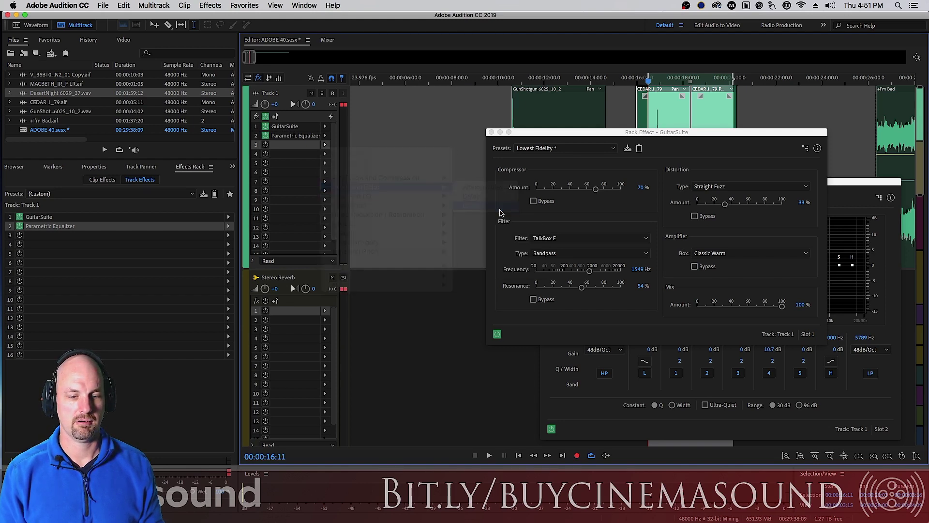
{"action": "left_click_drag", "start_coordinate": [468, 165], "coordinate": [407, 100]}
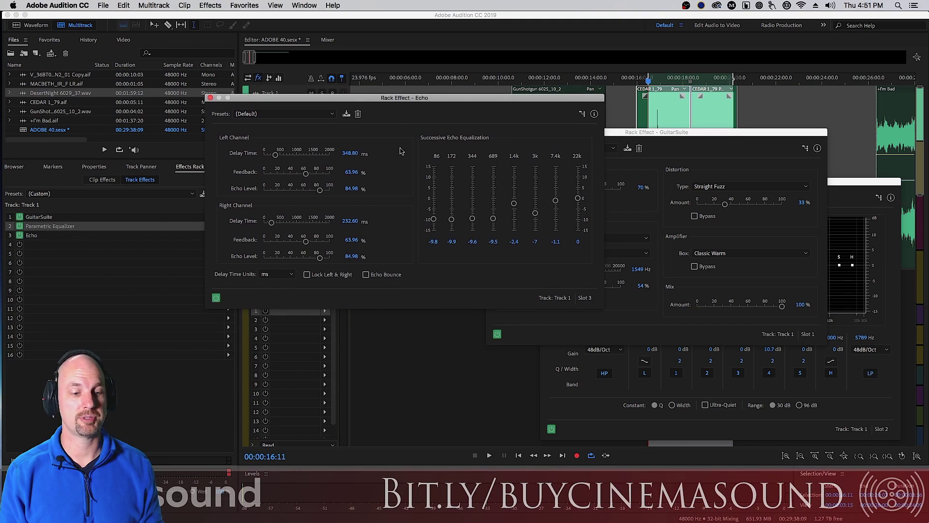
Step: Audition the echo while setting the delay times to 64.74 ms left and 205.72 ms right, with both feedbacks at 0 %
{"action": "key", "text": "space"}
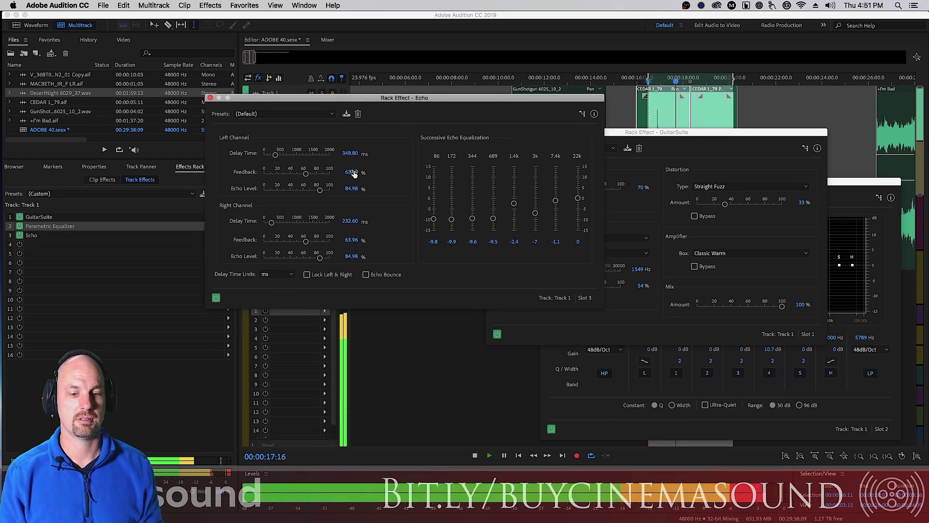
{"action": "key", "text": "space"}
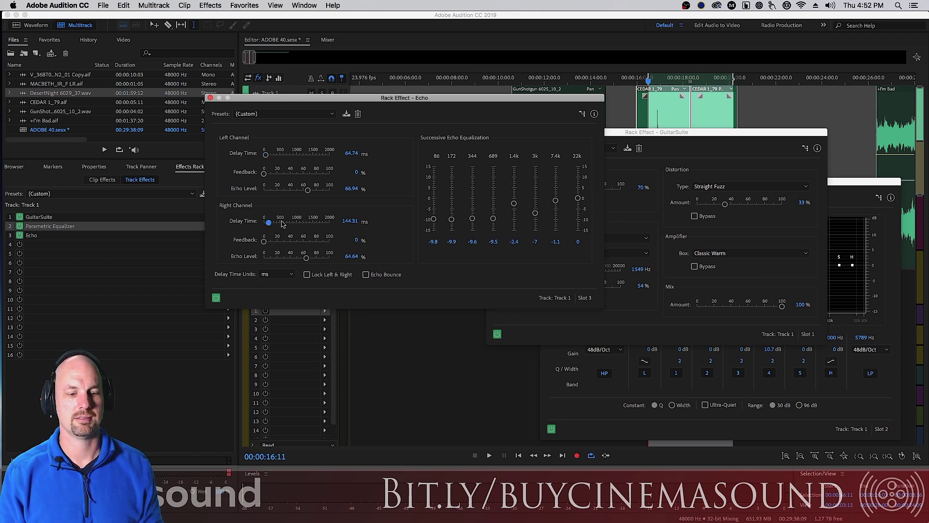
{"action": "key", "text": "space"}
{"action": "left_click_drag", "start_coordinate": [269, 222], "coordinate": [270, 226]}
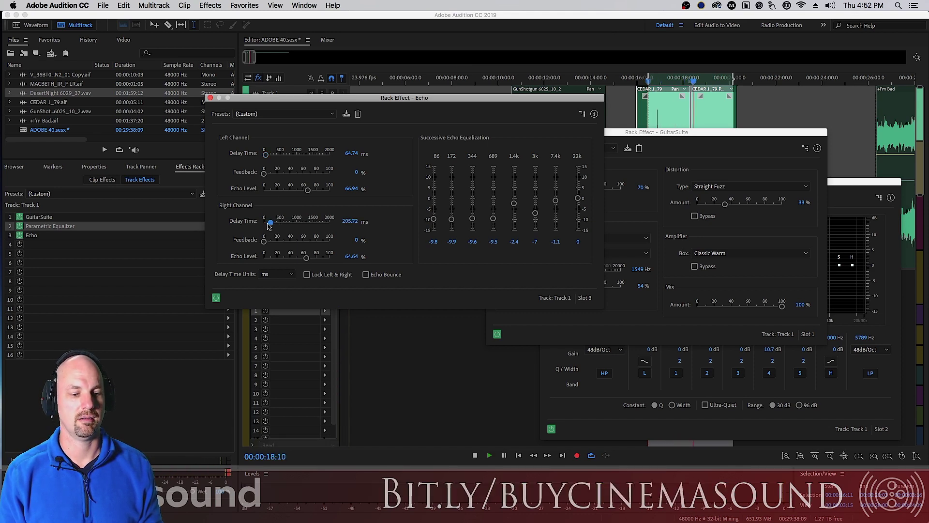
Step: Raise the echo level of both the left and right channels to 100 % while the dialogue plays
{"action": "left_click_drag", "start_coordinate": [306, 258], "coordinate": [331, 257]}
{"action": "left_click_drag", "start_coordinate": [308, 189], "coordinate": [331, 189]}
{"action": "key", "text": "space"}
Step: Play the dialogue and set the echo feedback to 8.83 % for the left channel and 6.34 % for the right
{"action": "key", "text": "space"}
{"action": "left_click_drag", "start_coordinate": [264, 173], "coordinate": [267, 174]}
{"action": "left_click_drag", "start_coordinate": [265, 241], "coordinate": [268, 241]}
Step: Set the left channel's delay time to 95.47 ms and enable Echo Bounce while auditioning the dialogue
{"action": "left_click_drag", "start_coordinate": [268, 173], "coordinate": [268, 154]}
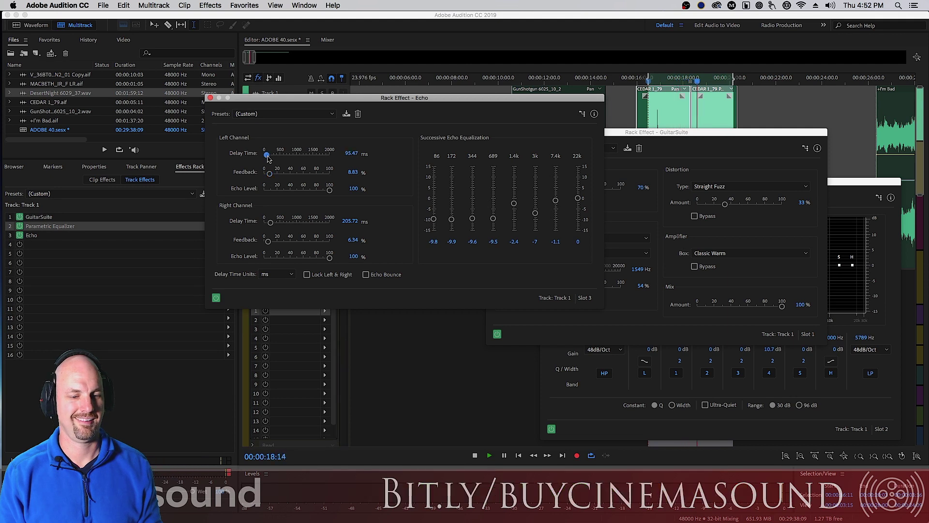
{"action": "left_click", "coordinate": [367, 275]}
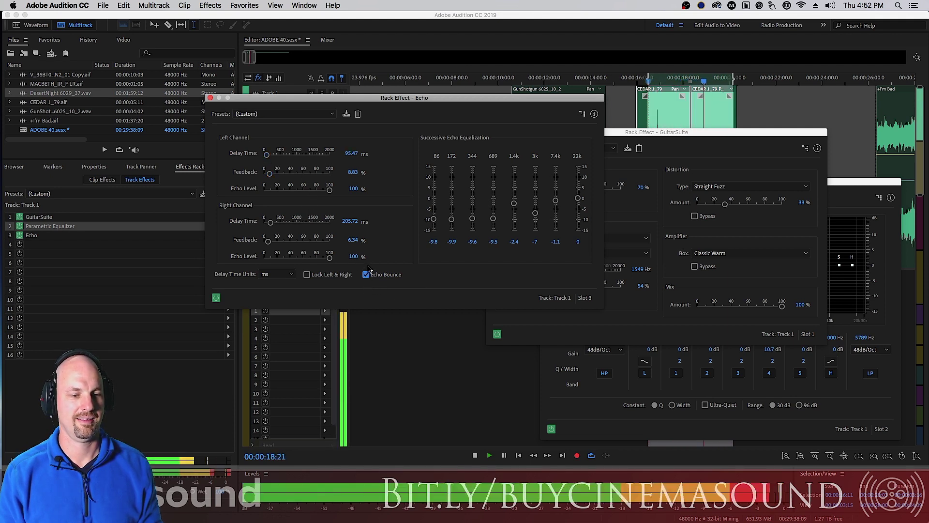
{"action": "key", "text": "space"}
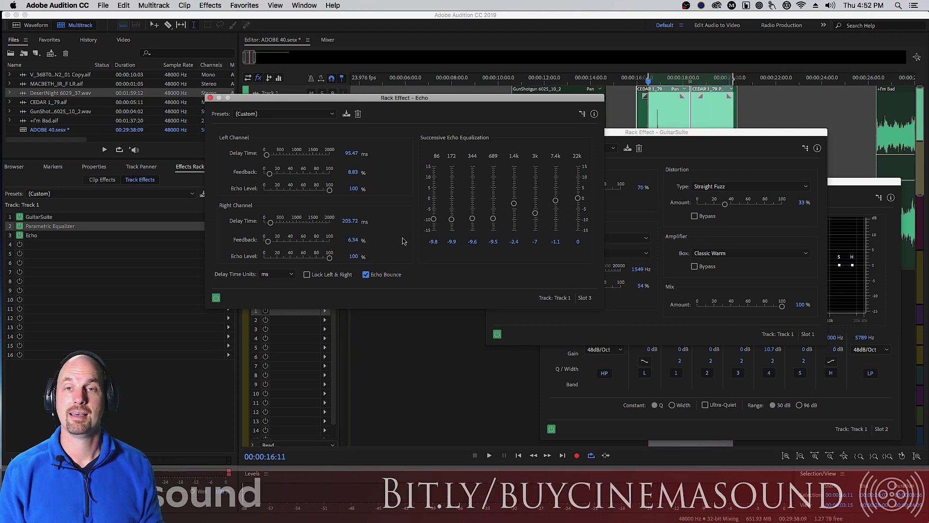